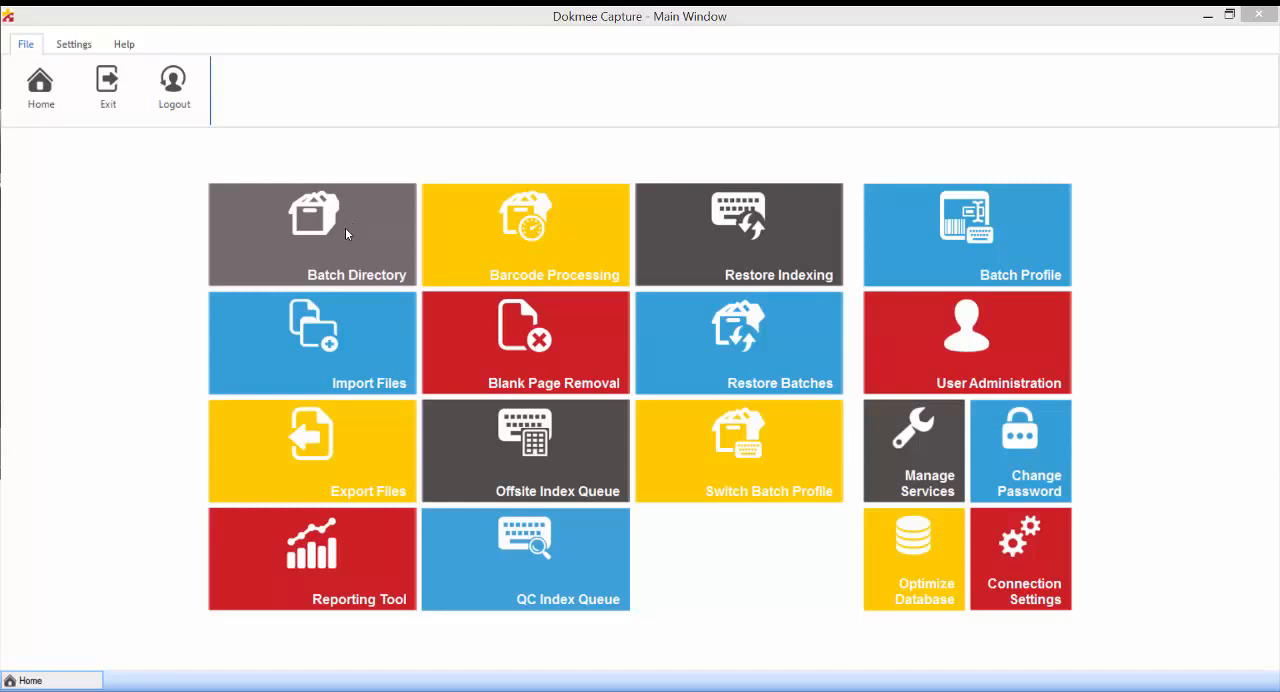
Open the batch directory, filter it to export batches, and process the export 1 batch.
left_click(278, 190)
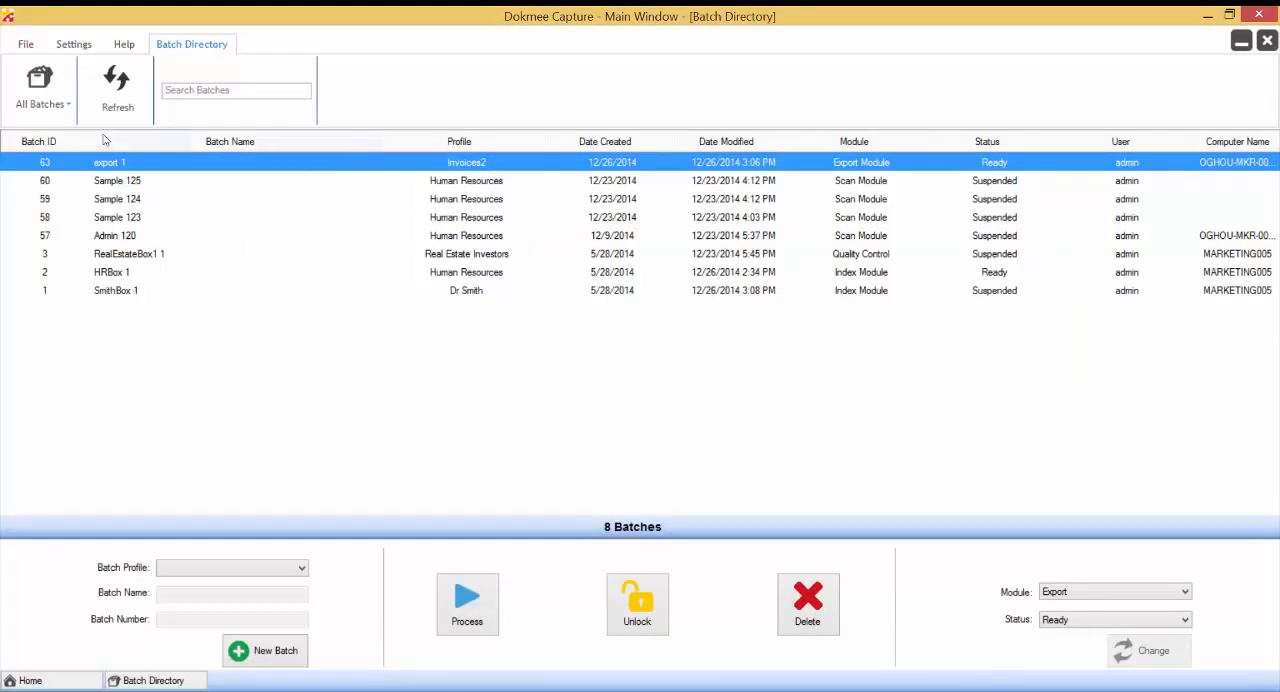
left_click(60, 100)
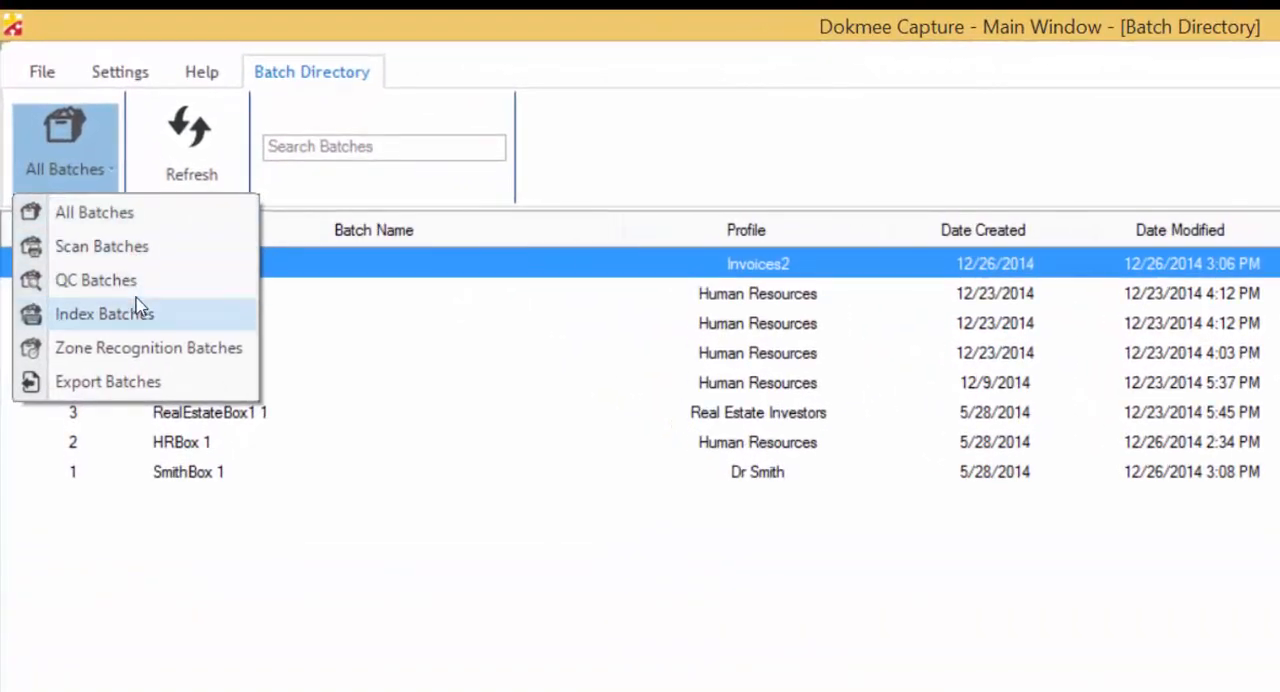
left_click(105, 381)
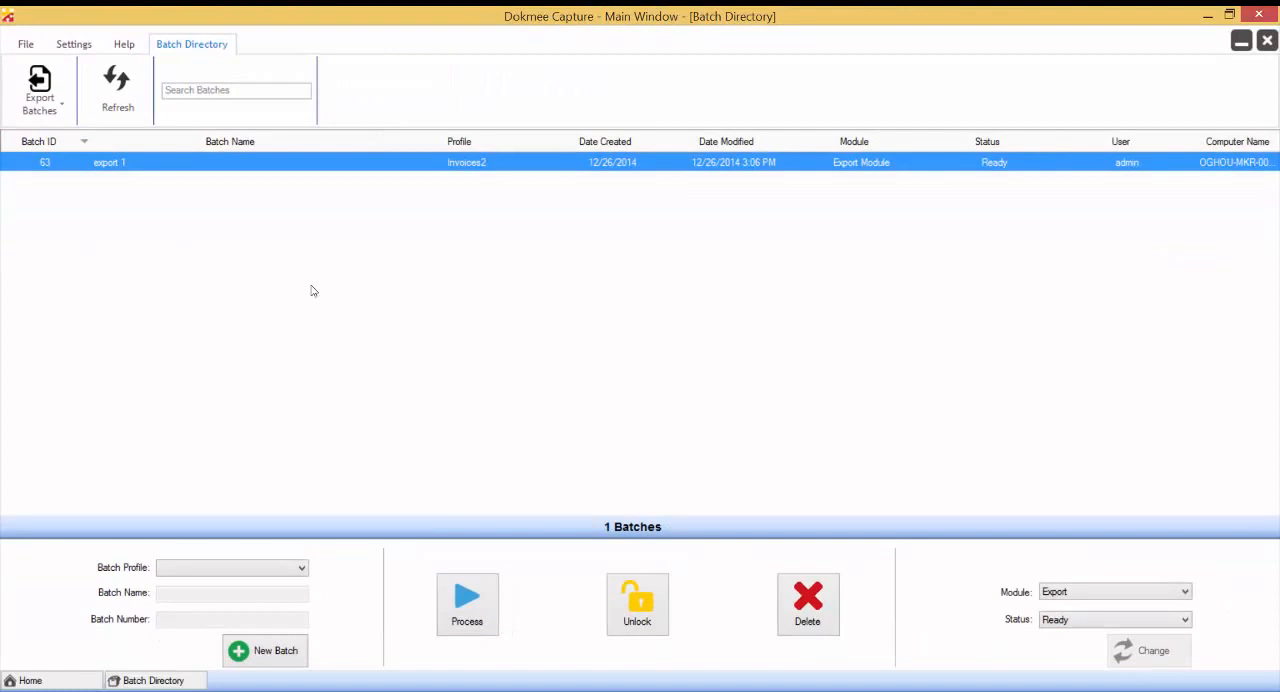
left_click(476, 600)
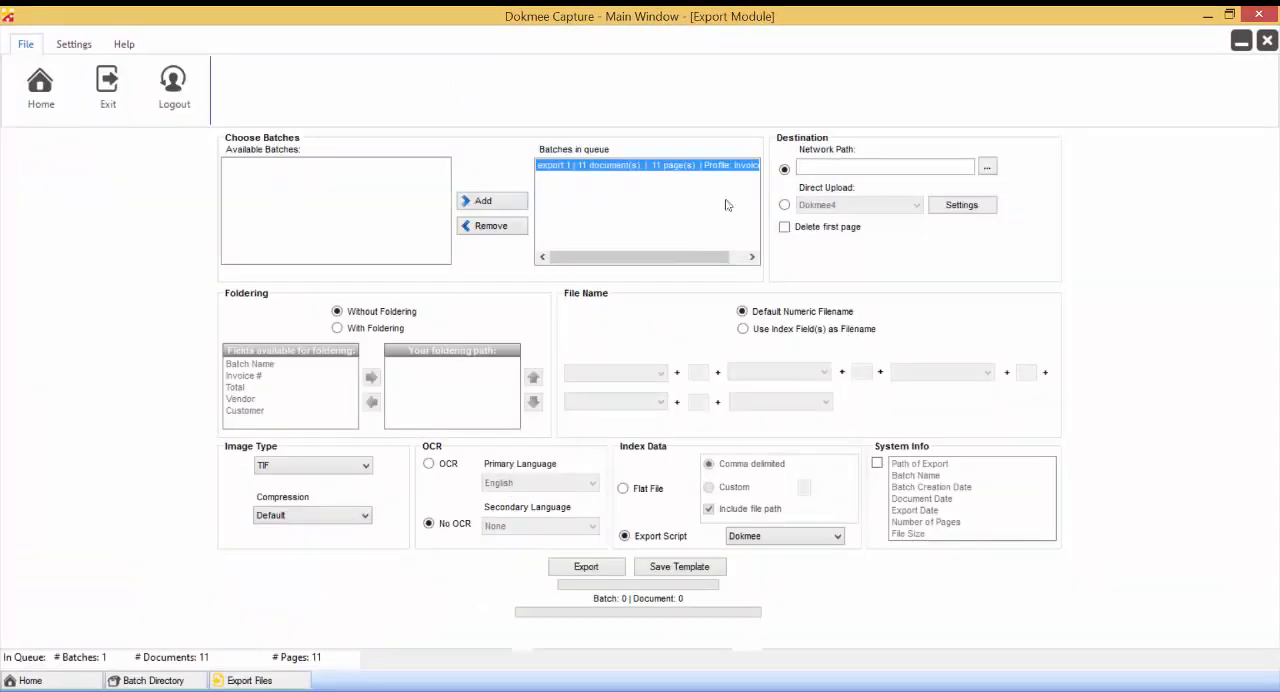
Set the export destination's network path to the Desktop folder, leaving first-page deletion off.
left_click(805, 168)
left_click(986, 167)
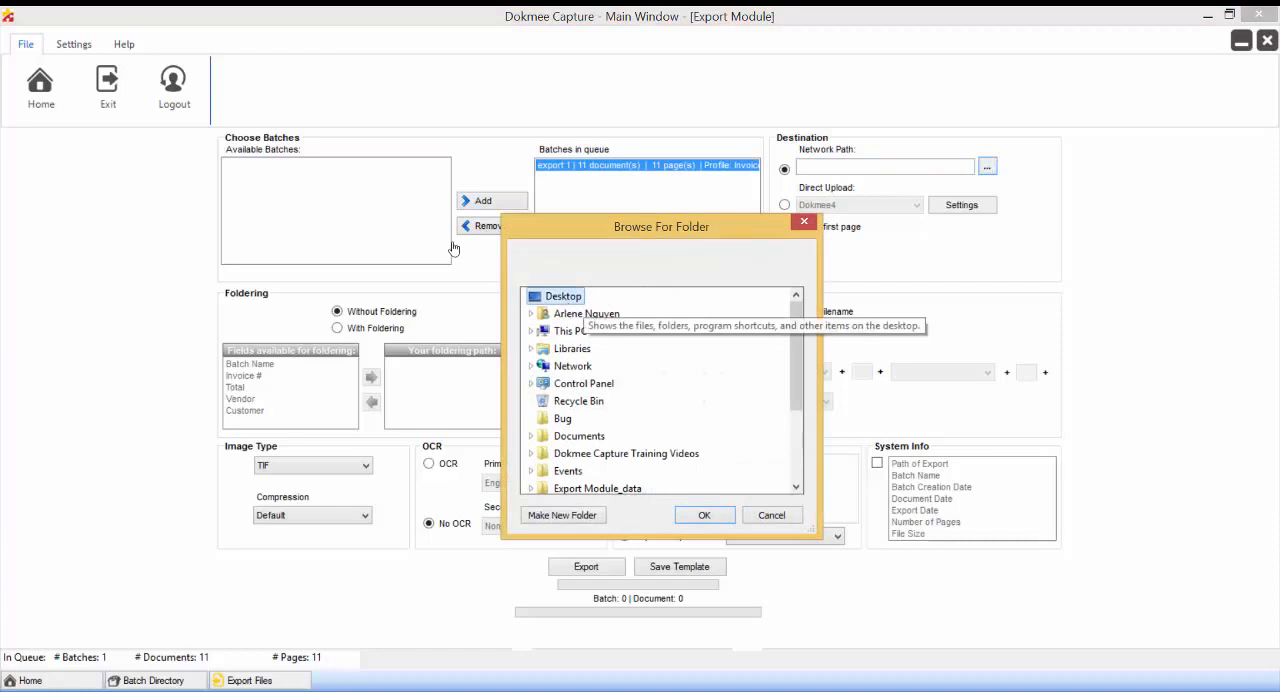
left_click(705, 515)
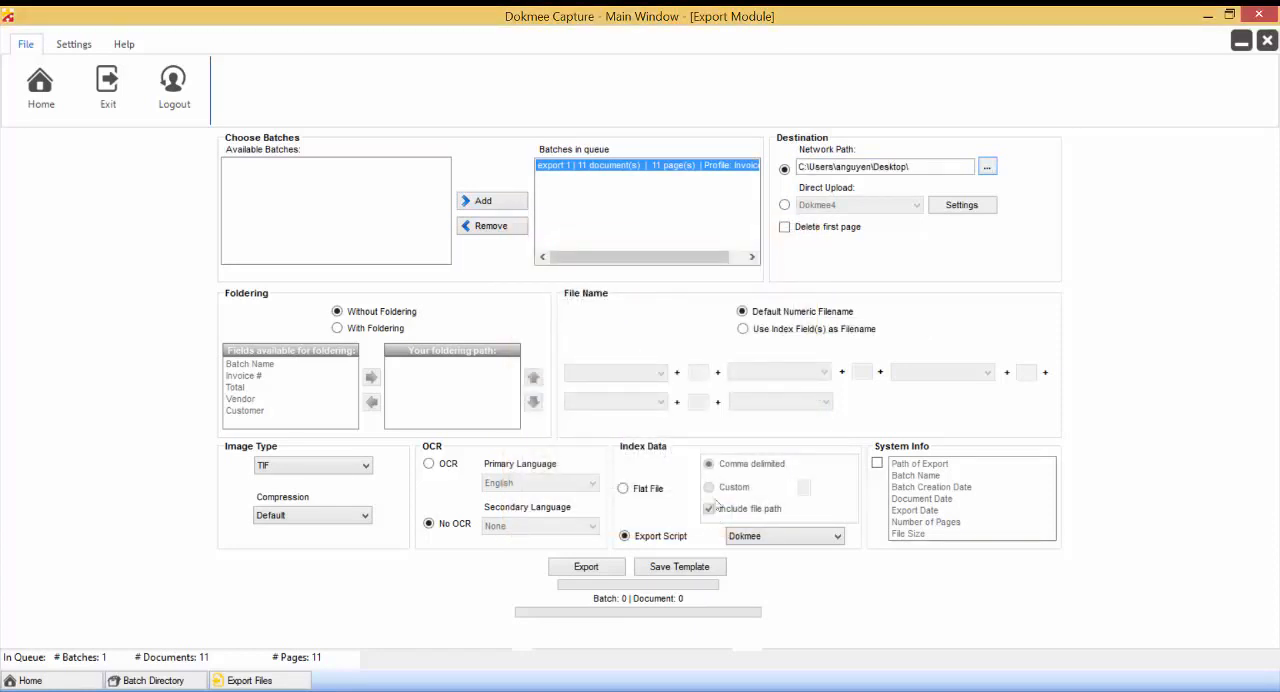
left_click(784, 227)
key("space")
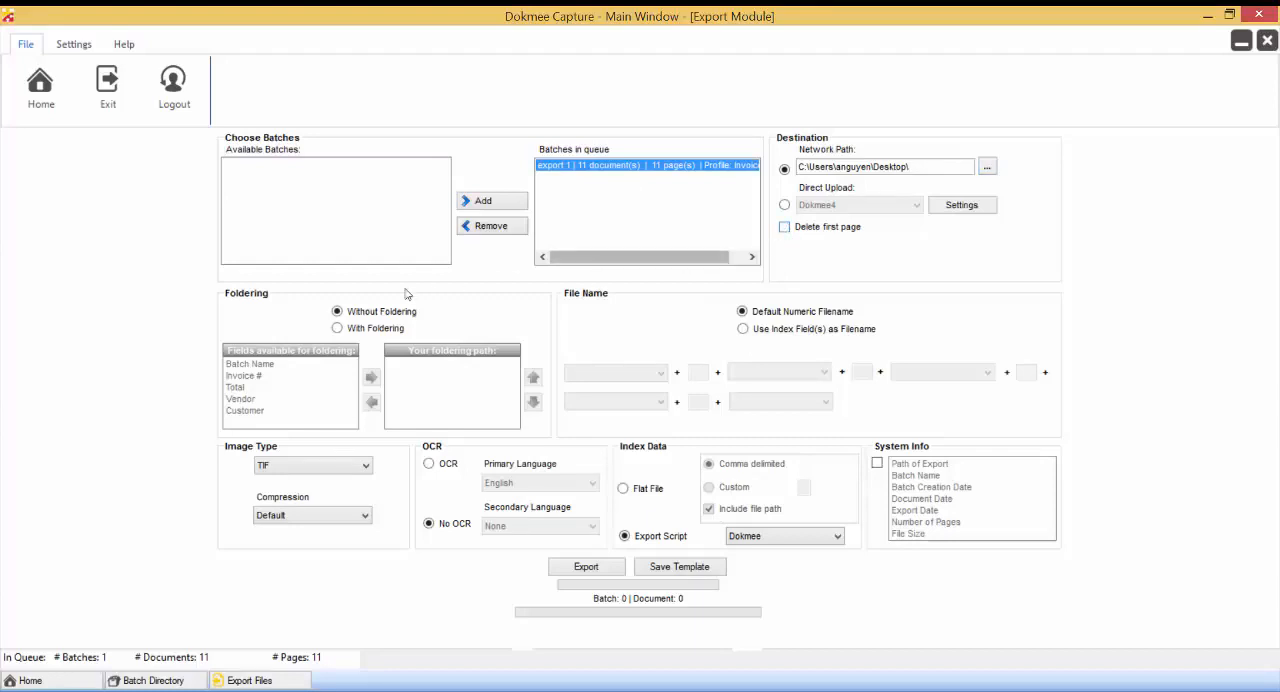
Enable foldering and build the foldering path from Customer followed by Invoice #.
left_click(341, 338)
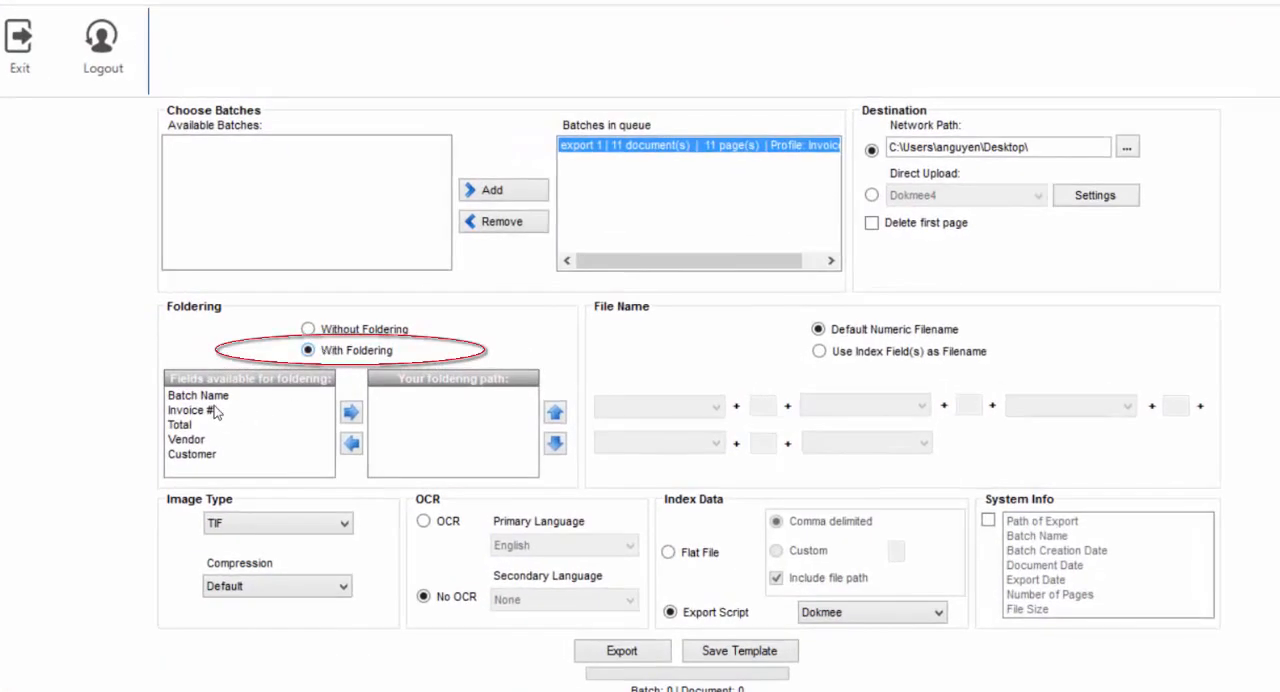
left_click(214, 412)
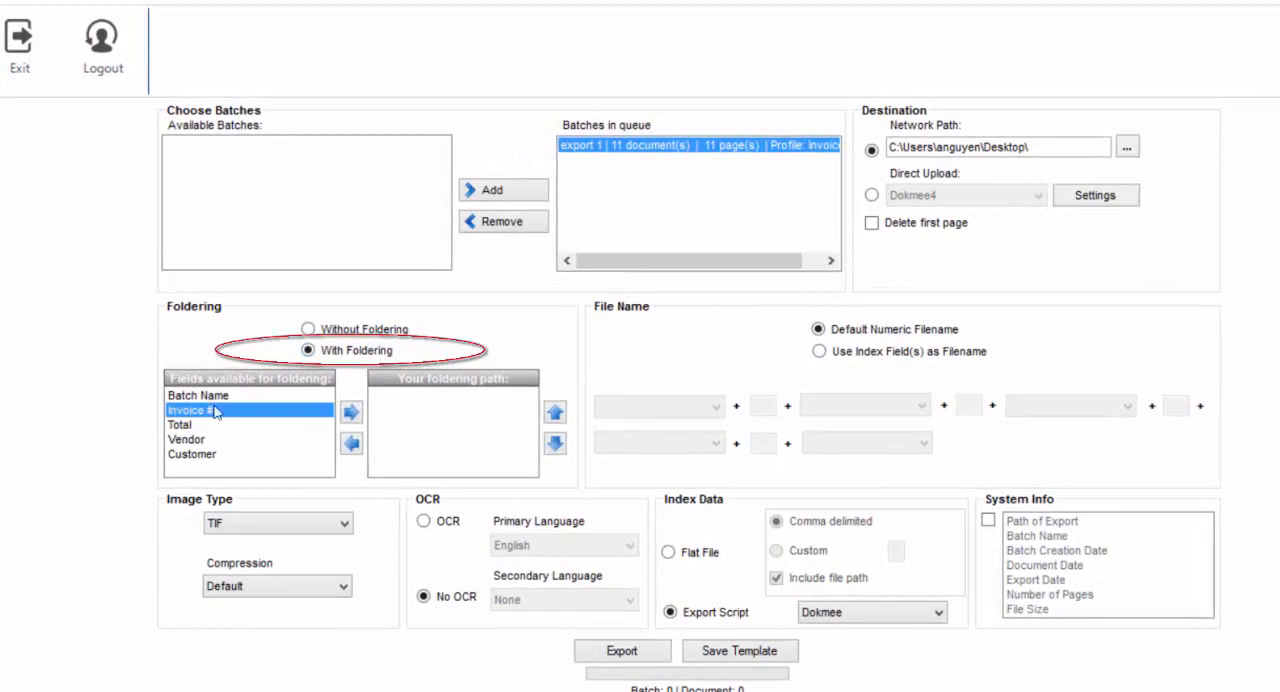
left_click(211, 456)
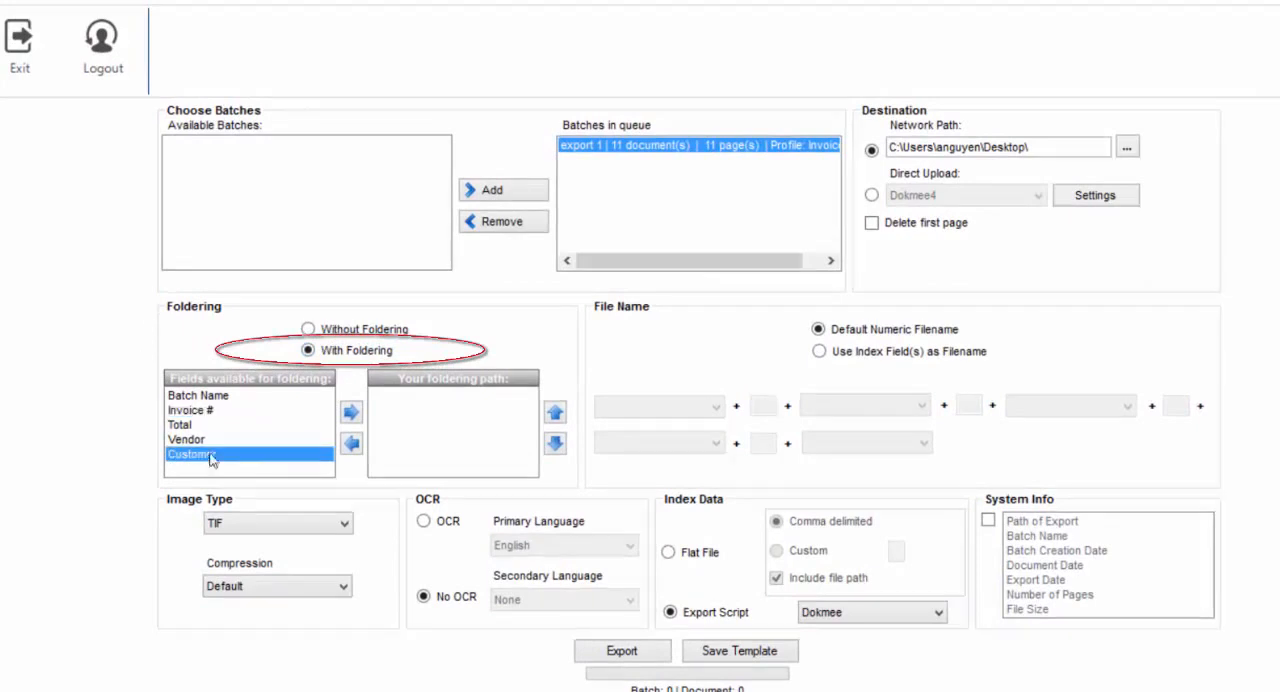
left_click(351, 412)
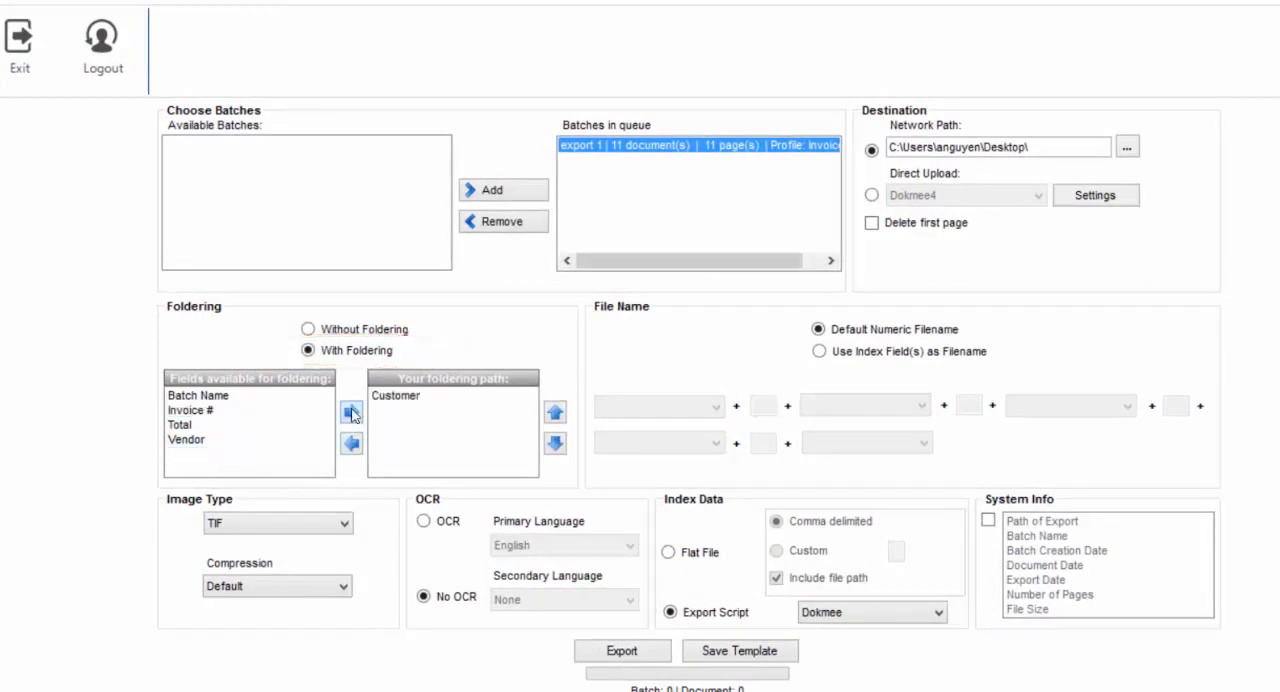
left_click(213, 415)
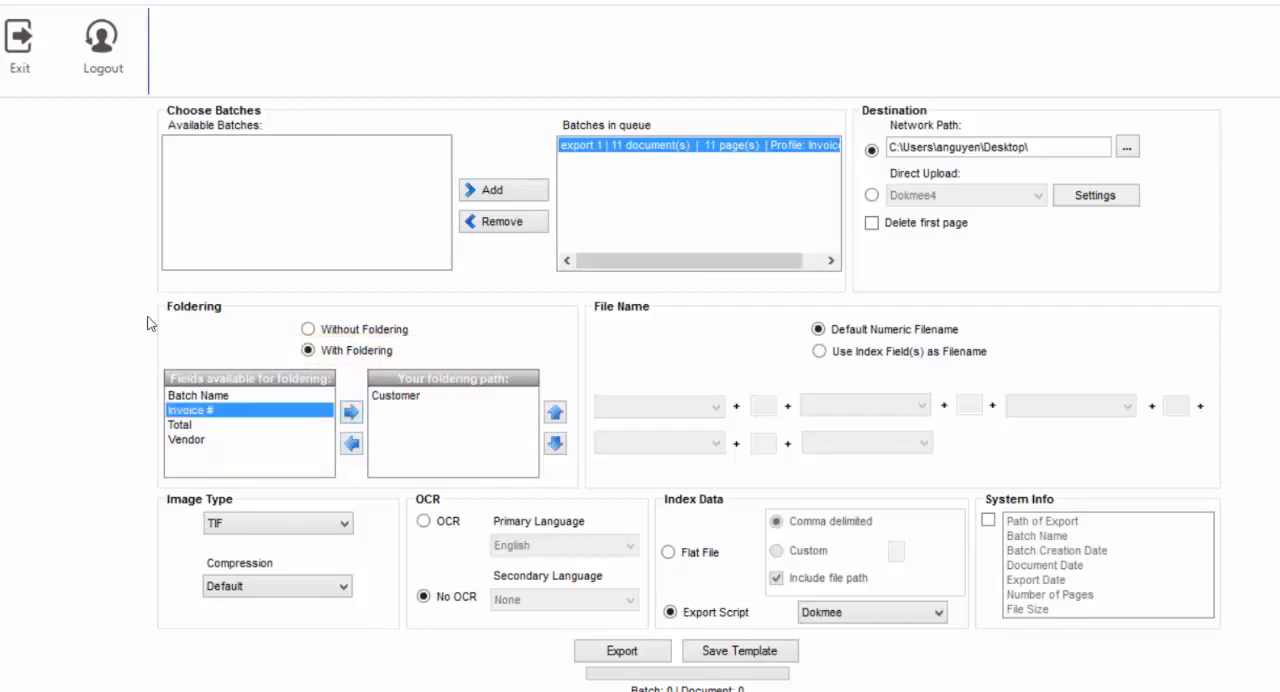
left_click(351, 415)
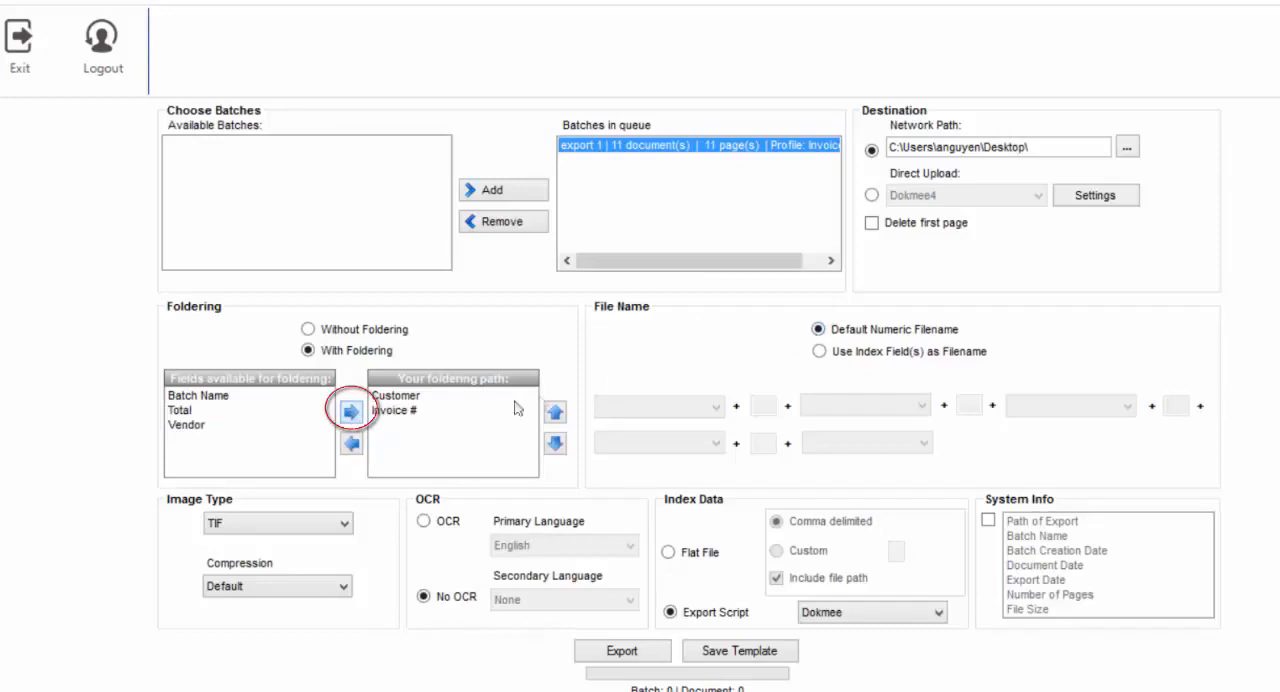
Move Invoice # above Customer in the foldering path and return it below Customer.
left_click(410, 410)
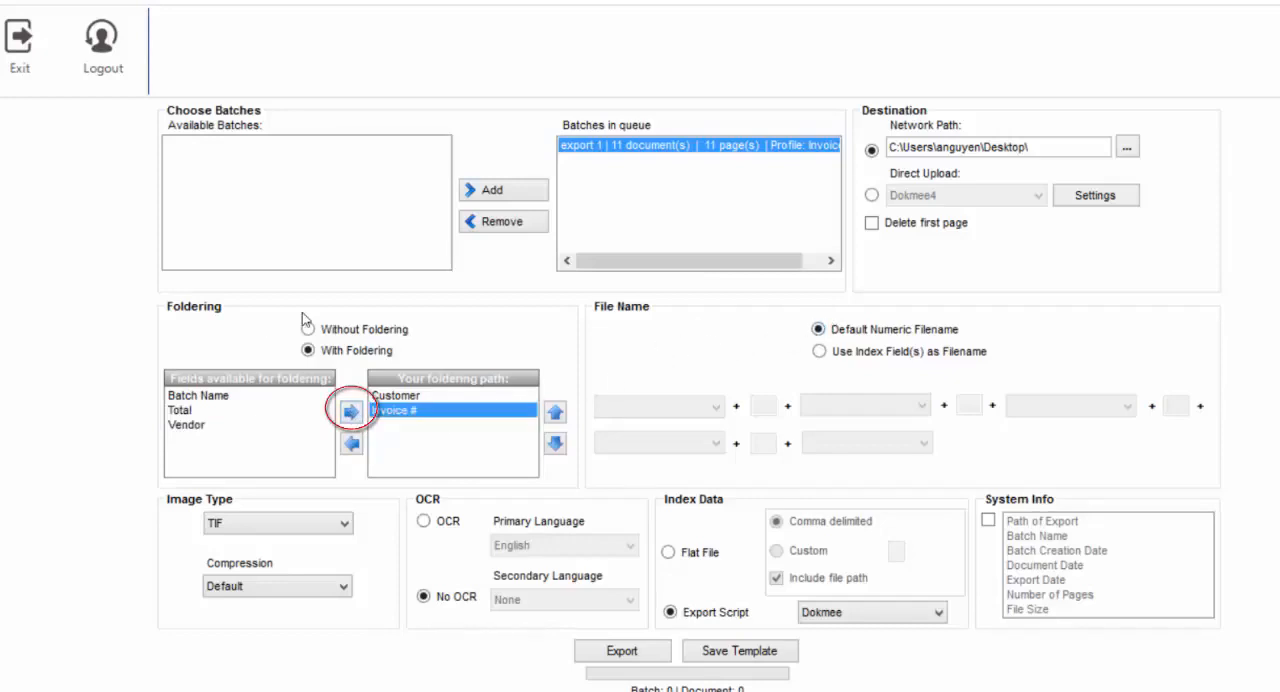
left_click(555, 412)
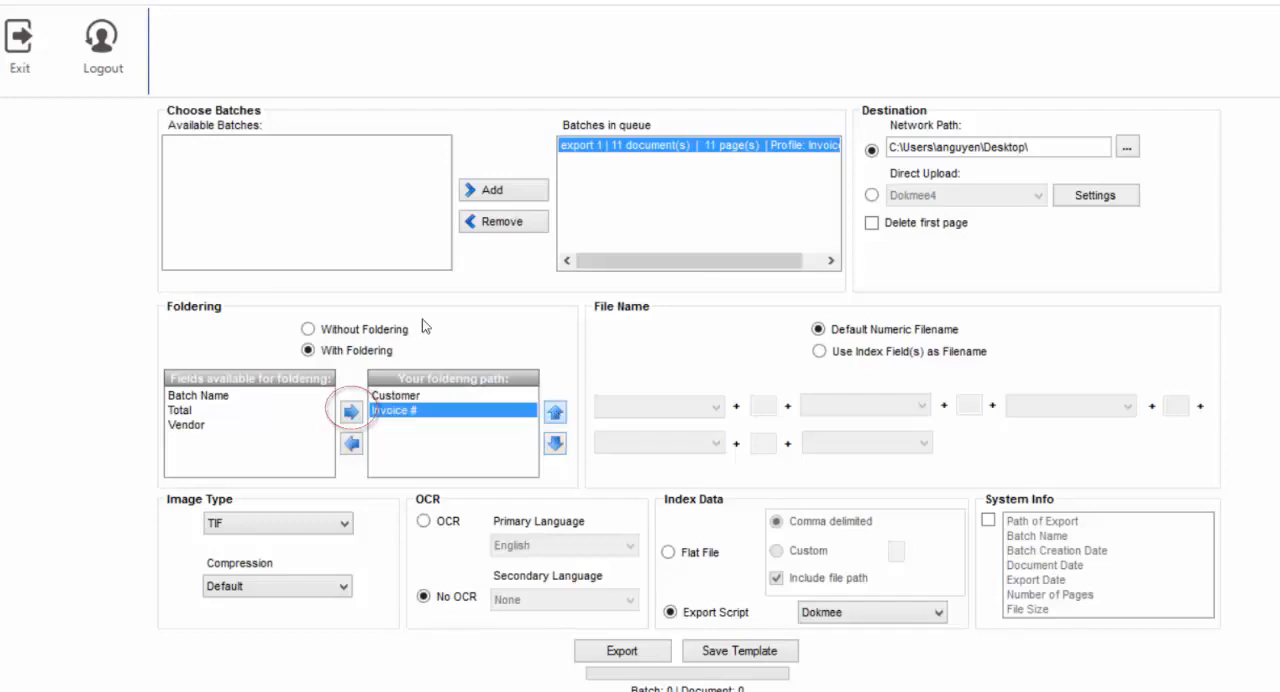
left_click(555, 443)
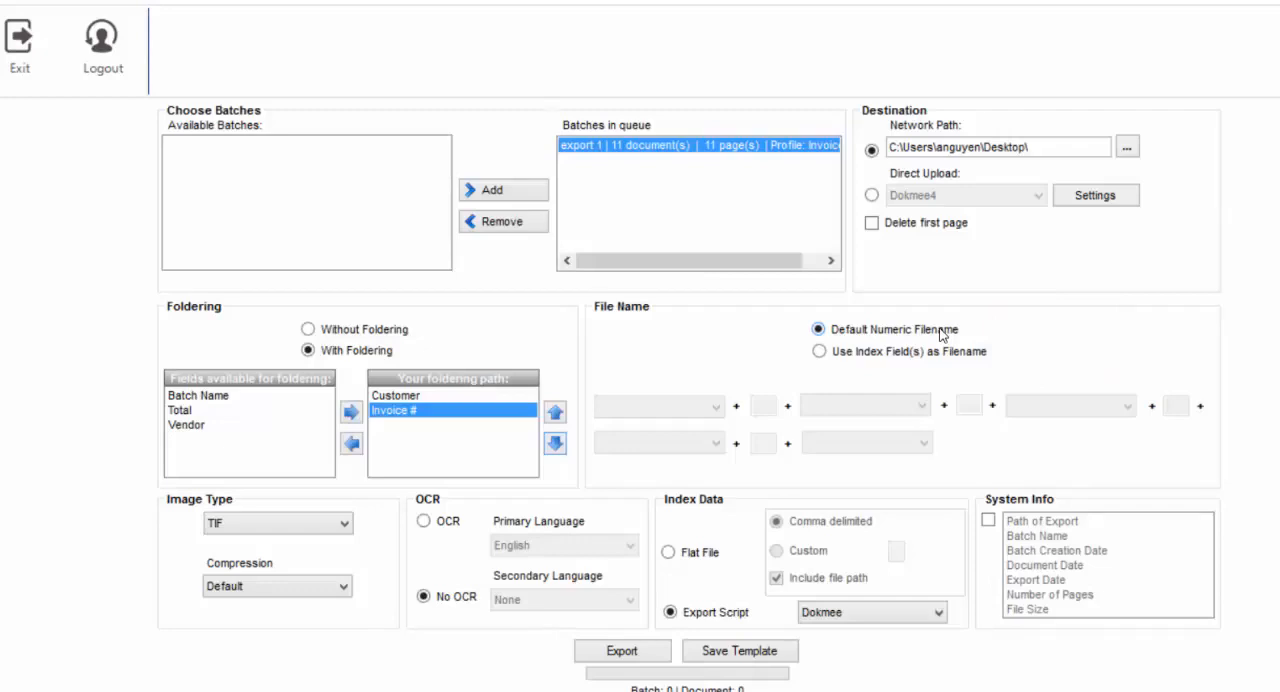
Name the exported files by index fields, using Invoice #, an underscore separator and Customer.
left_click(905, 354)
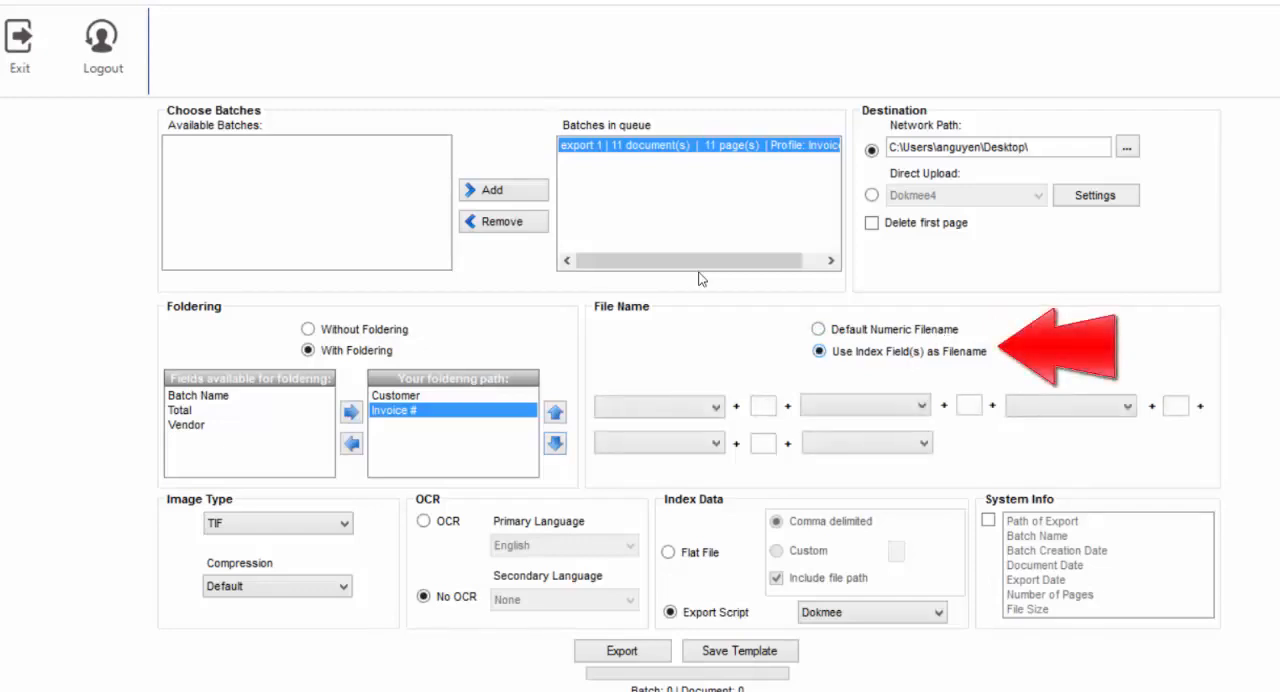
left_click(717, 409)
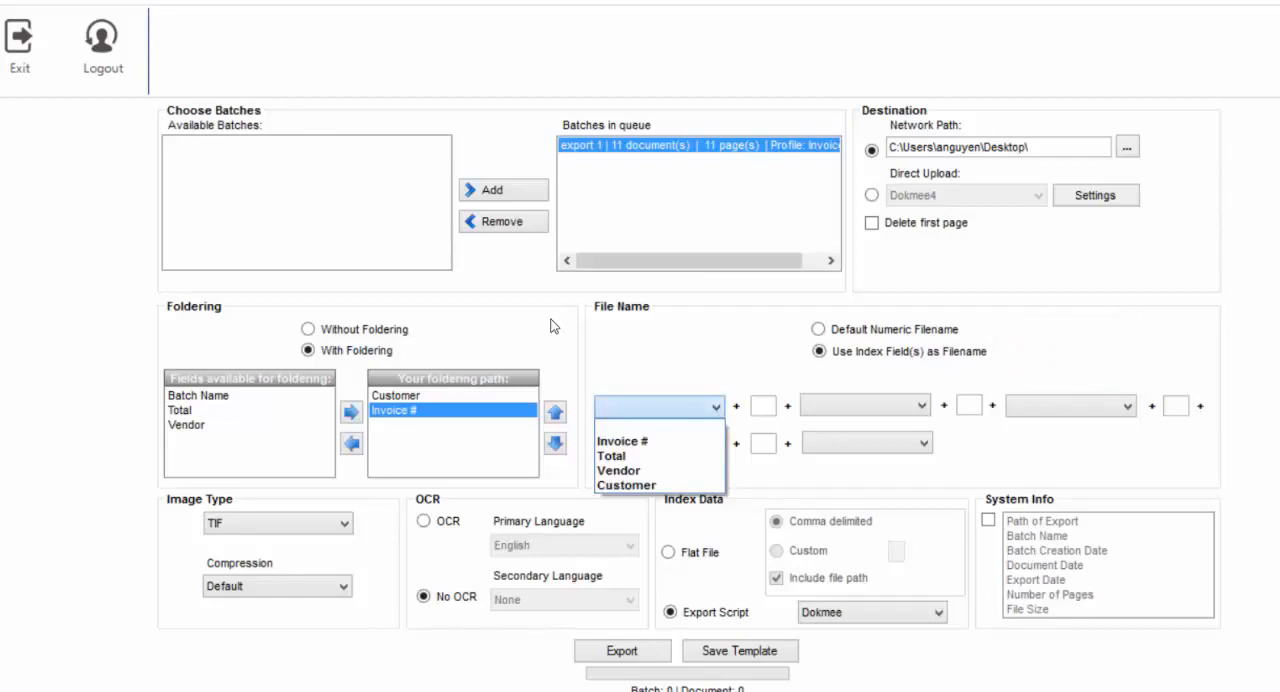
left_click(703, 441)
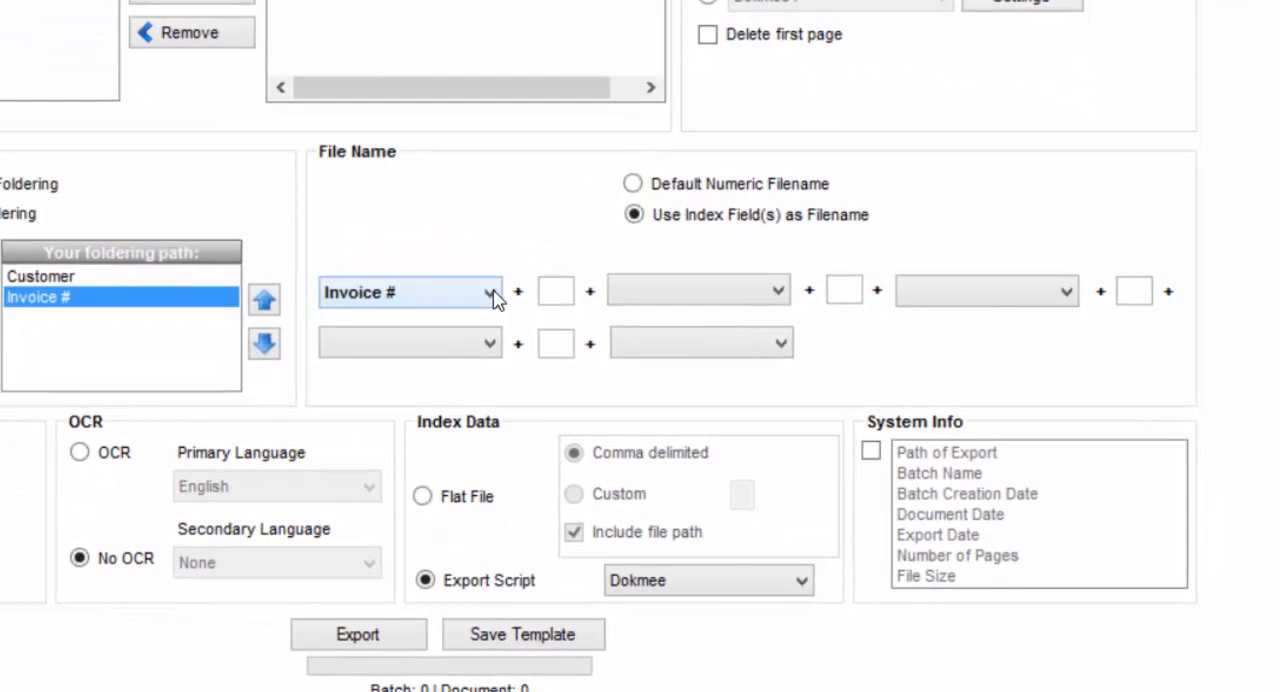
left_click(549, 291)
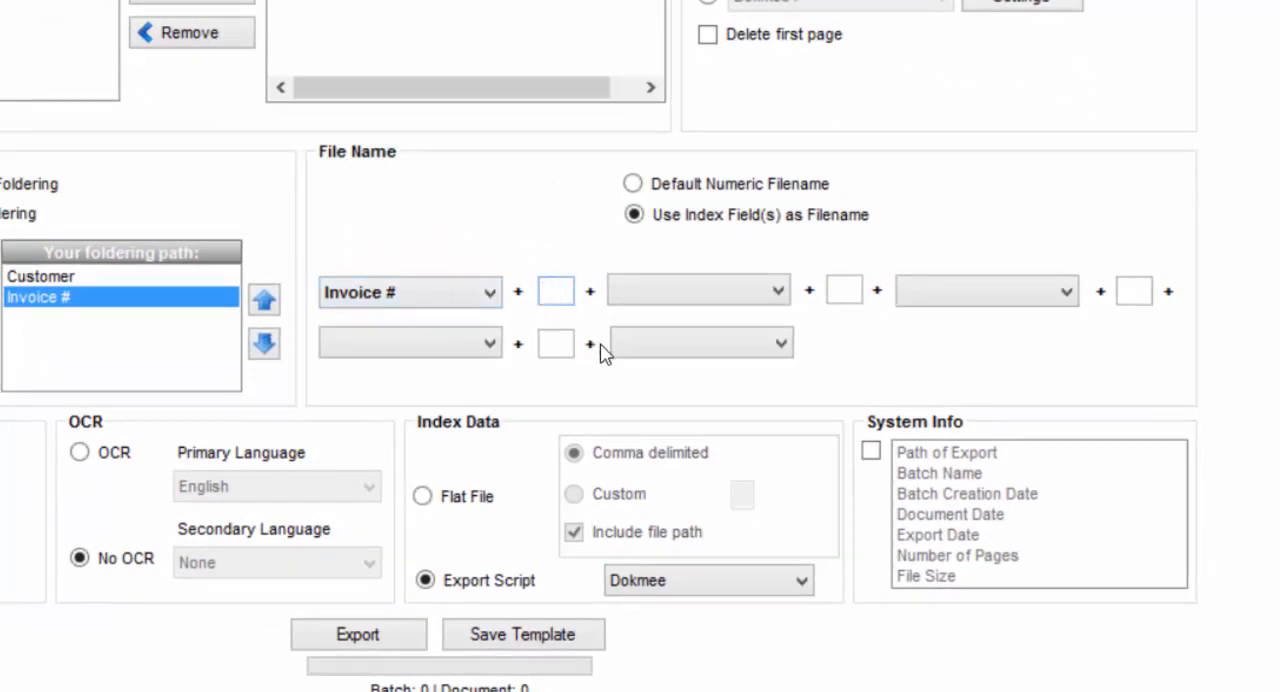
type("_")
key("BackSpace")
type("_")
left_click(740, 291)
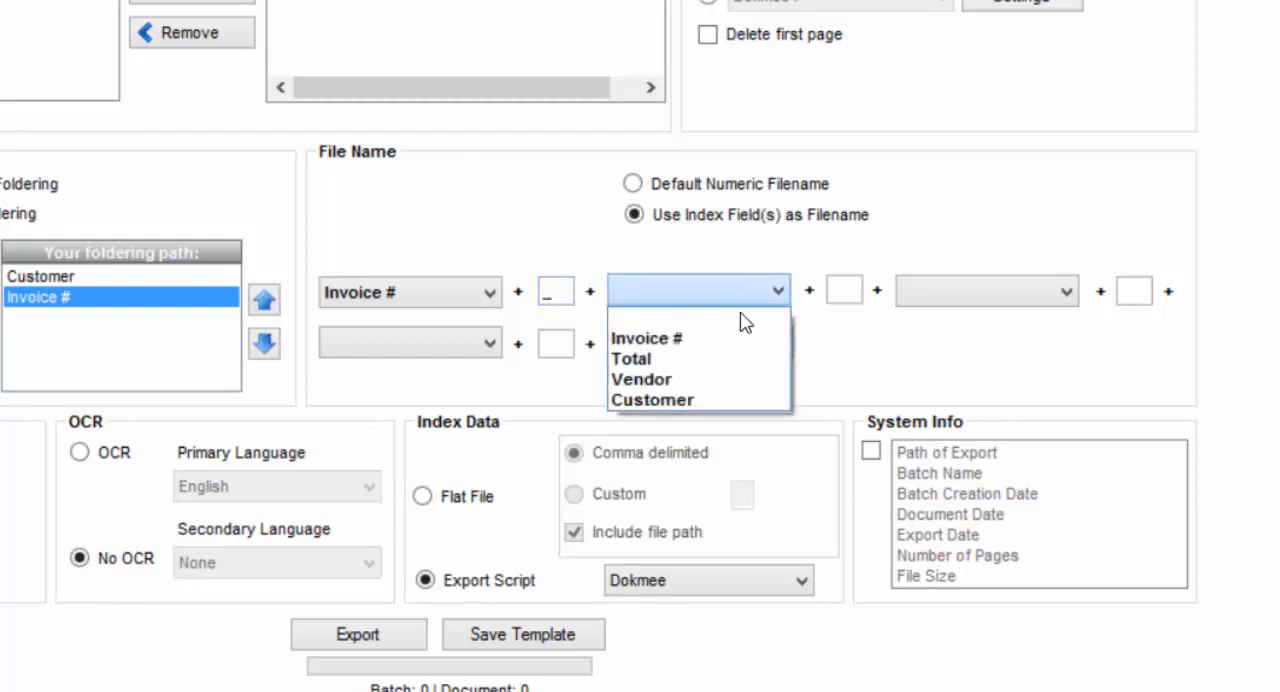
left_click(726, 401)
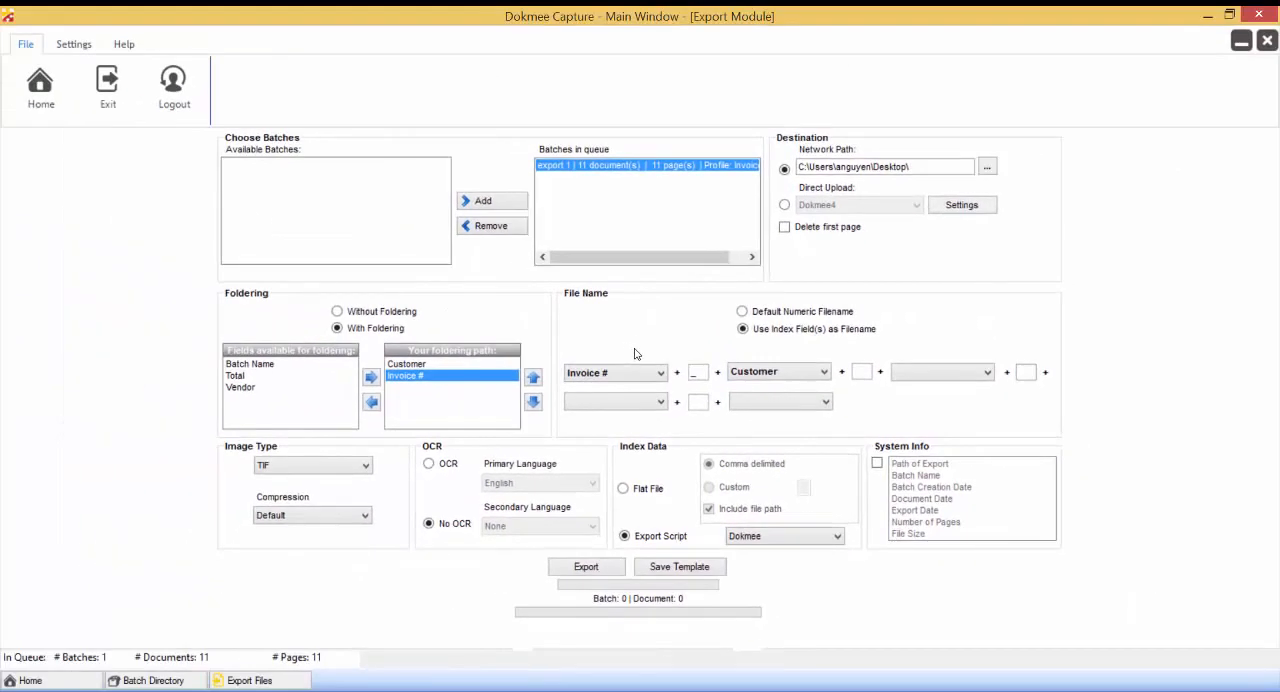
Set the image type to PDF and enable OCR for the export.
left_click(336, 465)
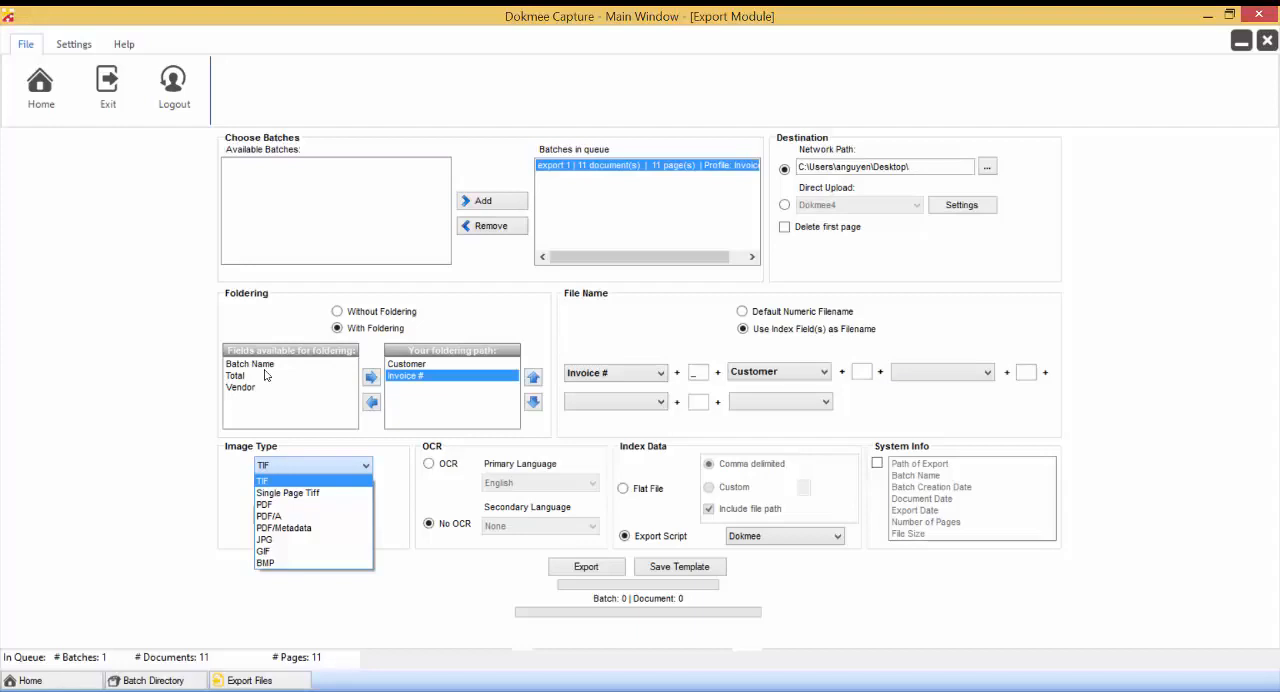
left_click(329, 505)
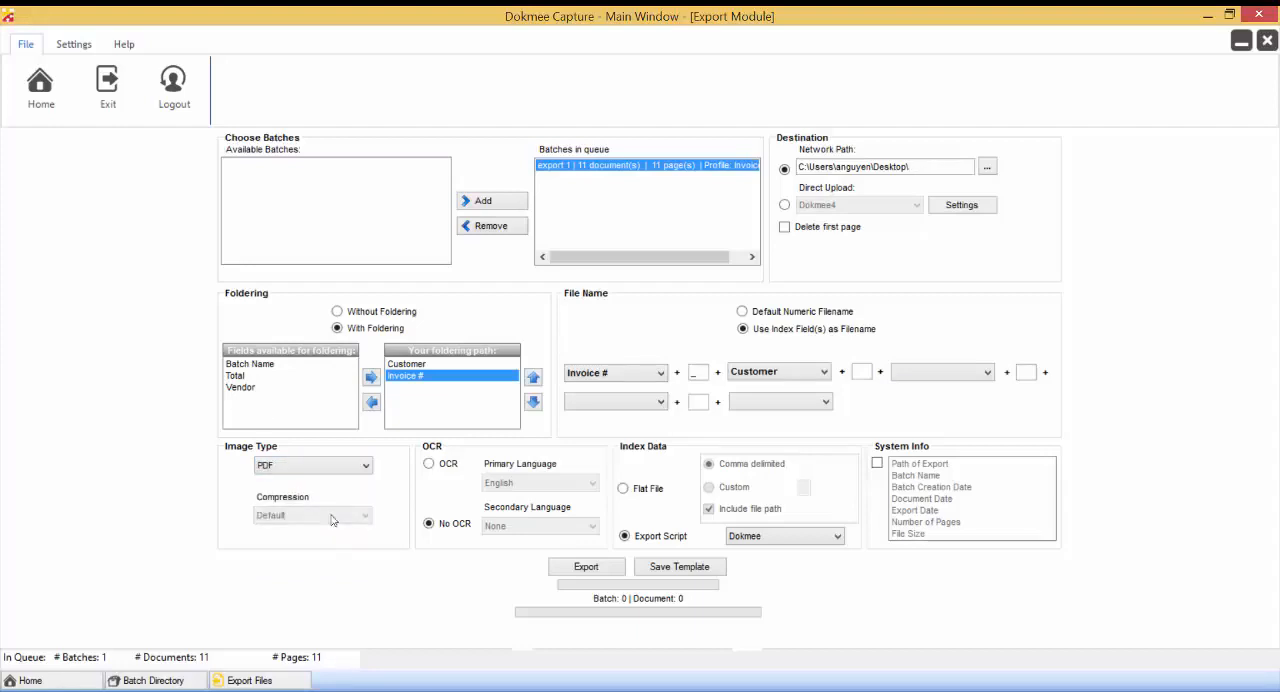
left_click(440, 468)
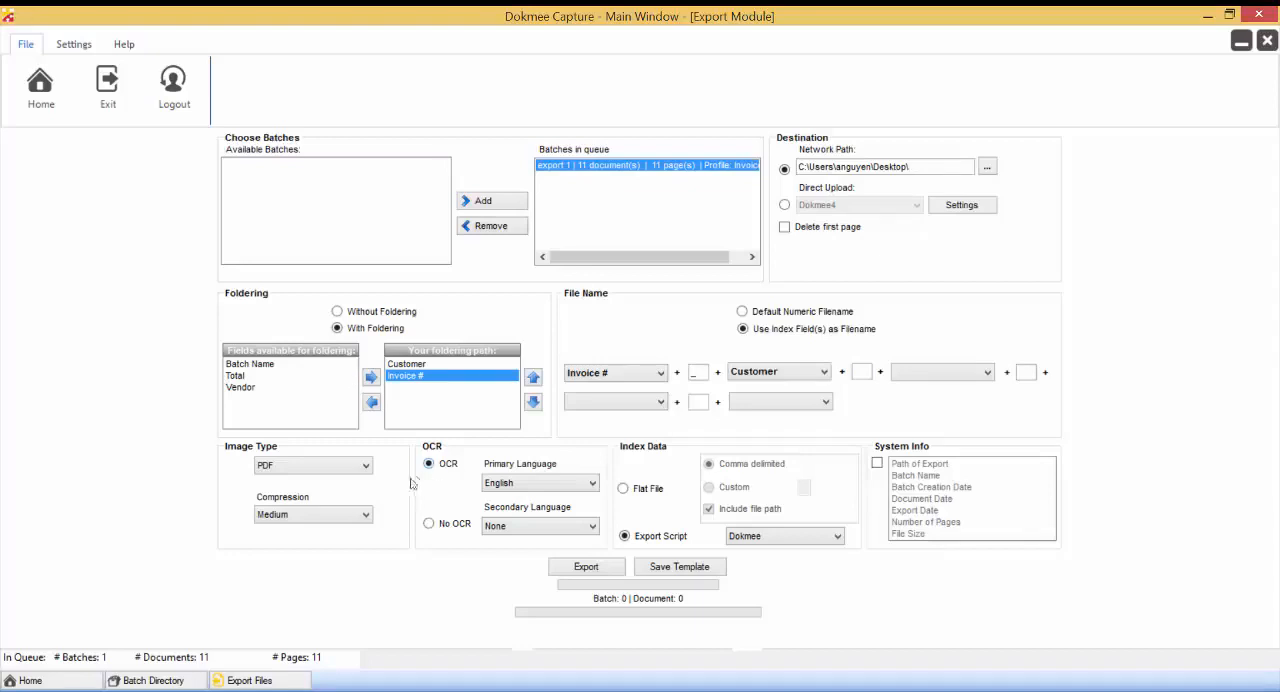
Examine the compression levels and the primary and secondary OCR language choices without changing them.
left_click(366, 515)
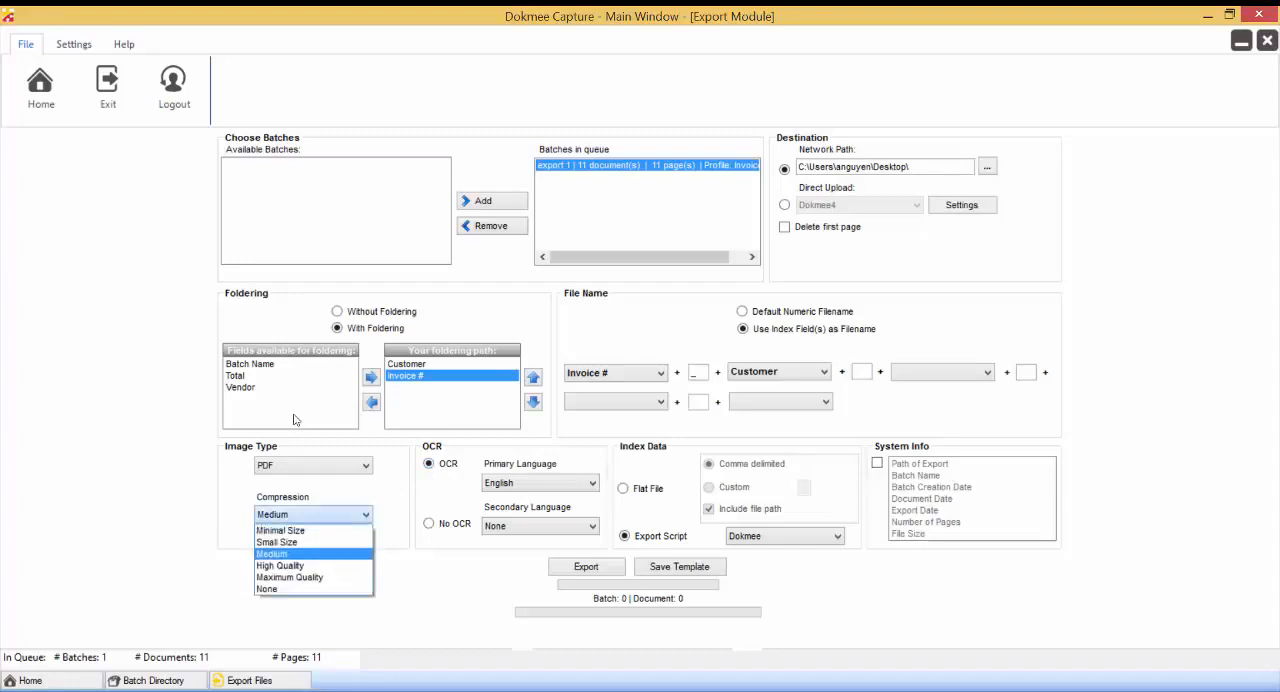
left_click(594, 486)
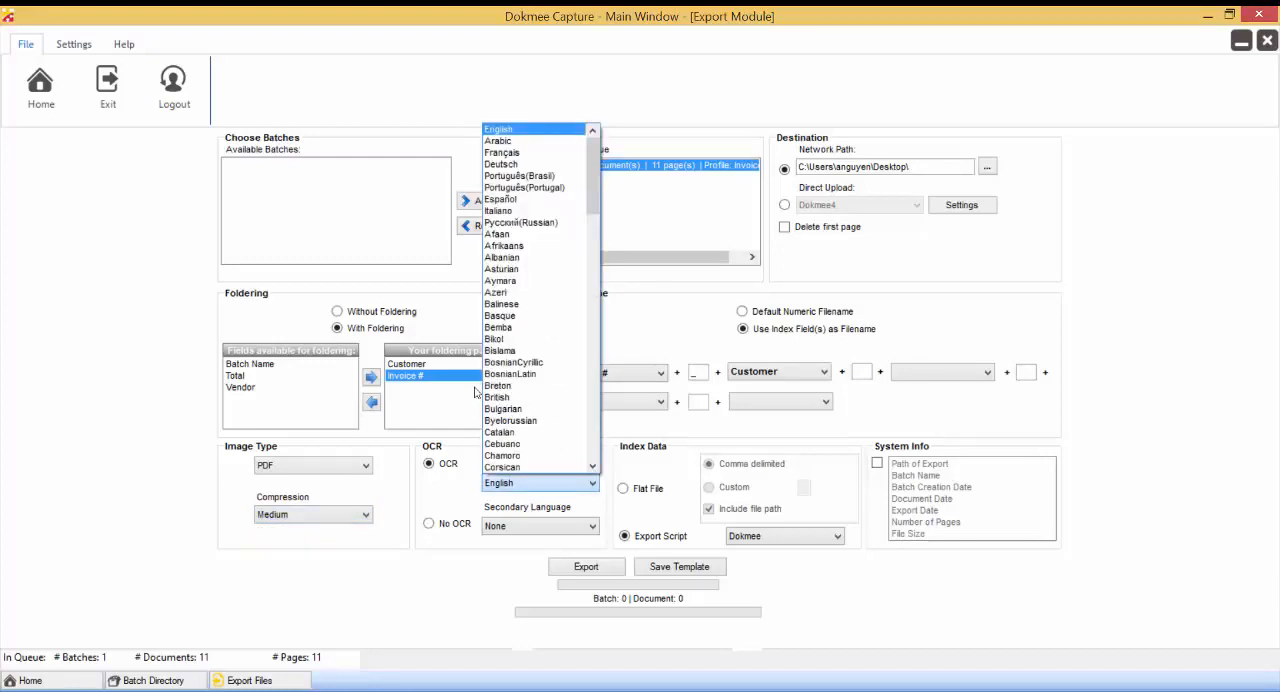
left_click(476, 392)
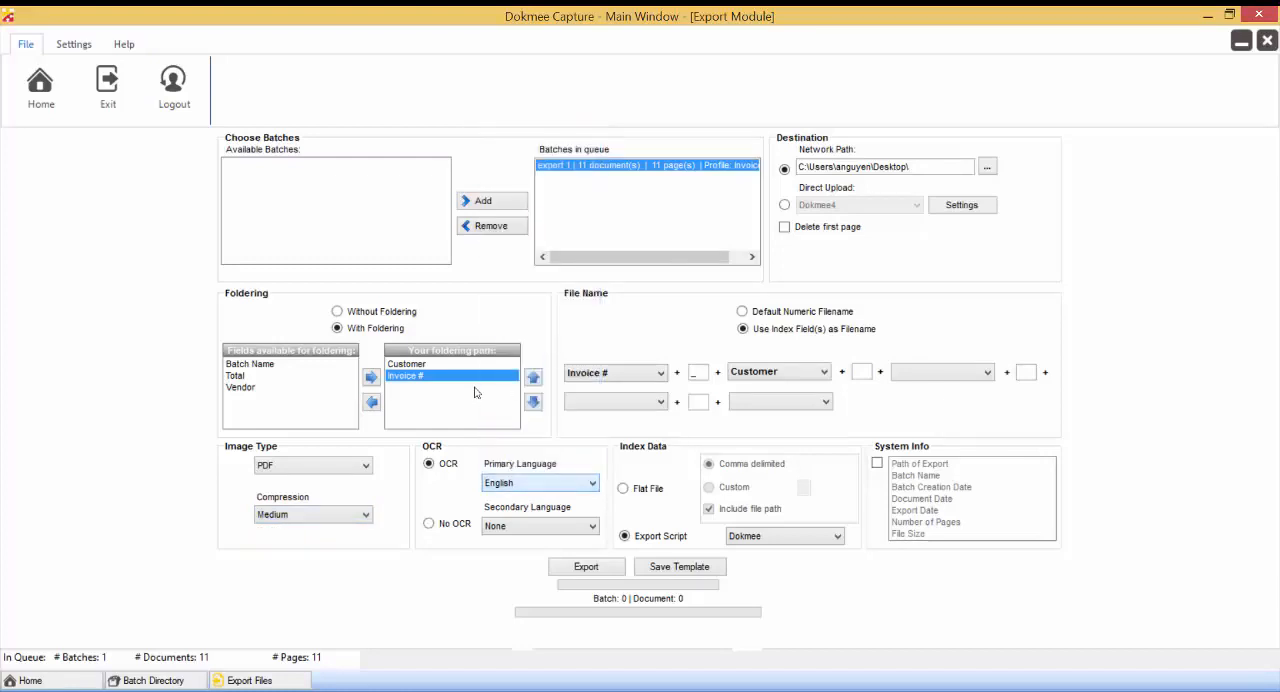
left_click(592, 529)
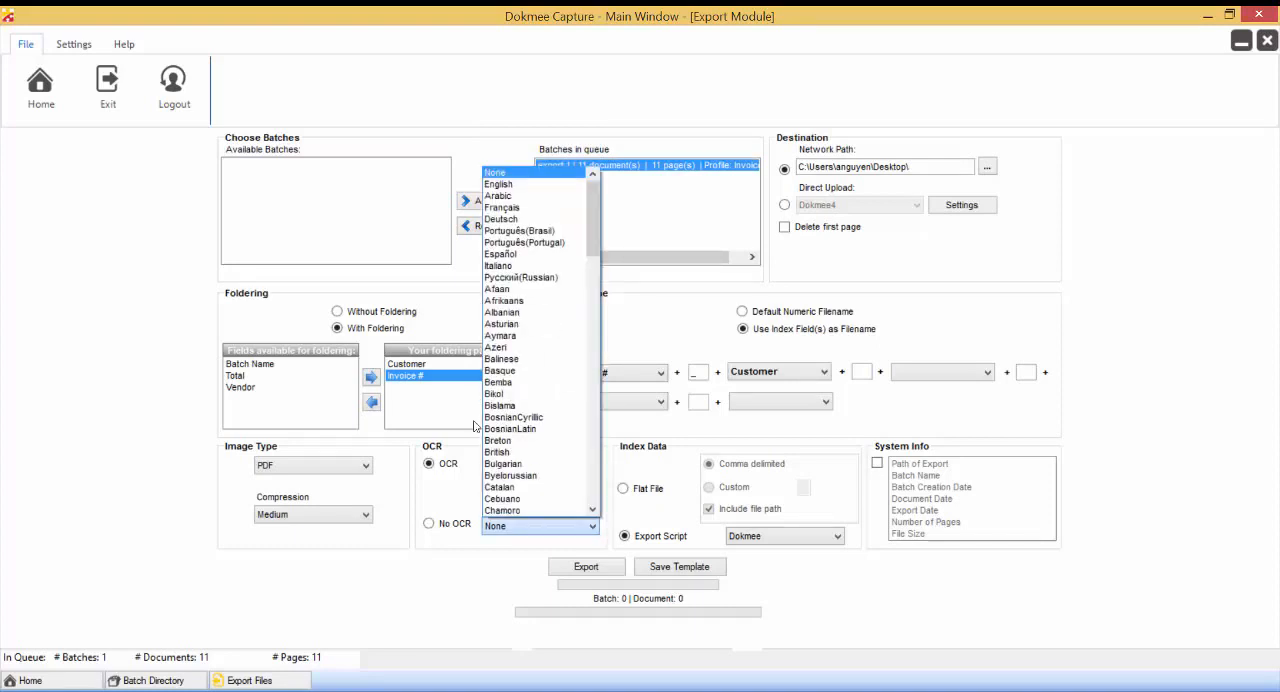
left_click(474, 426)
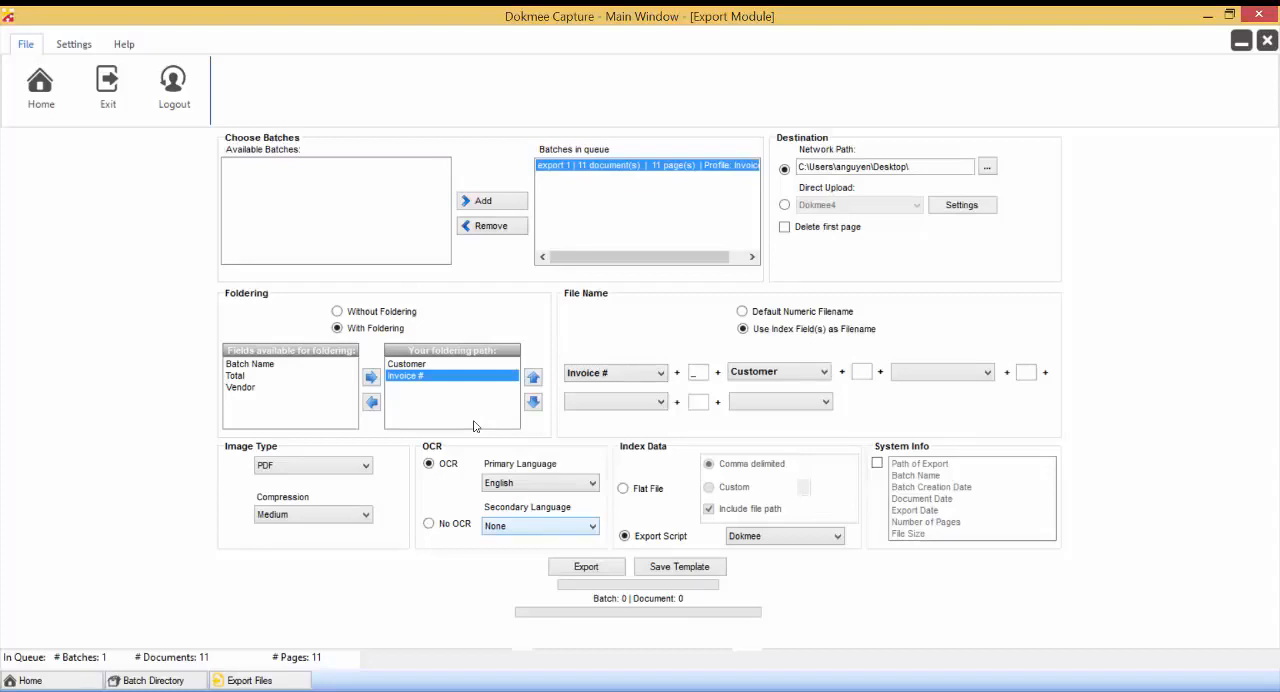
left_click(366, 516)
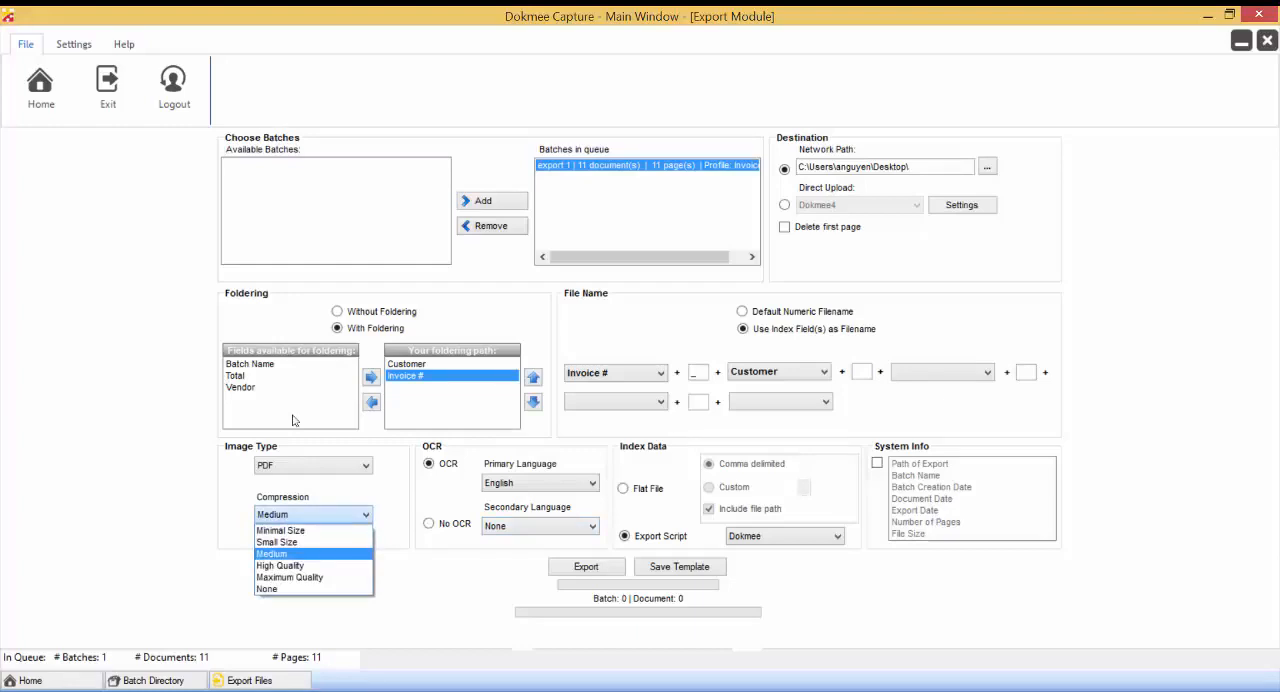
left_click(293, 420)
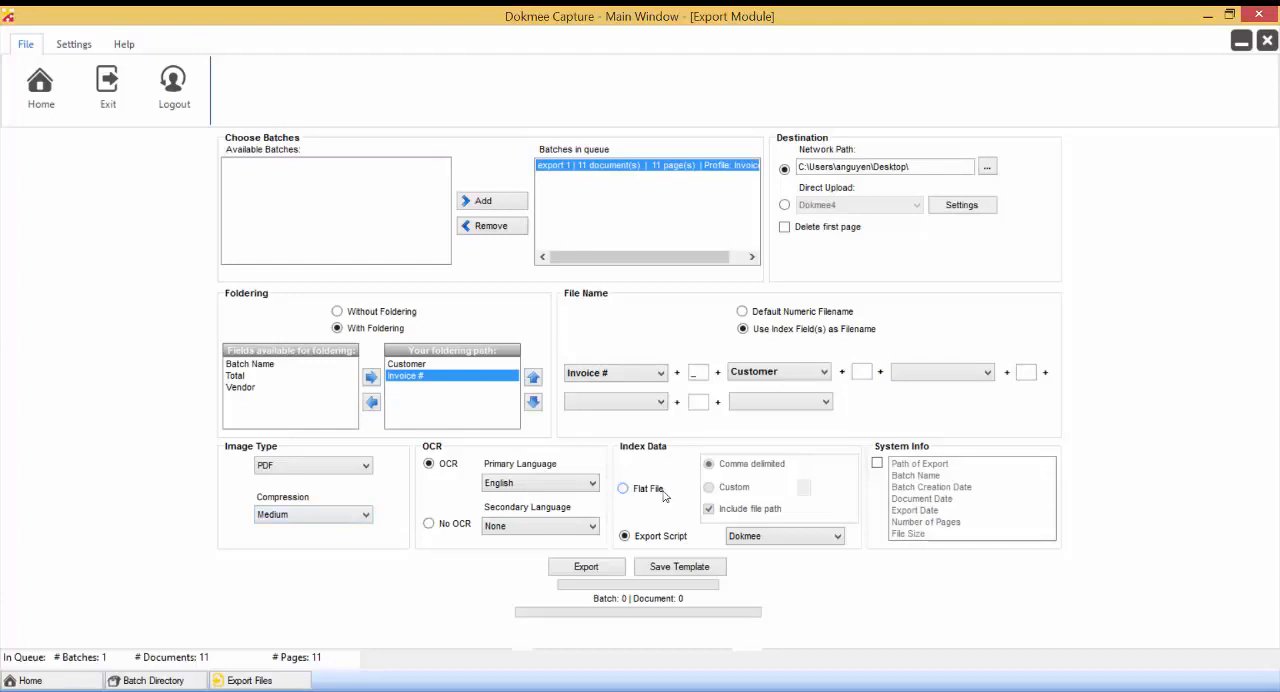
Try Flat File for the index data, return to Export Script and view the available scripts.
left_click(663, 495)
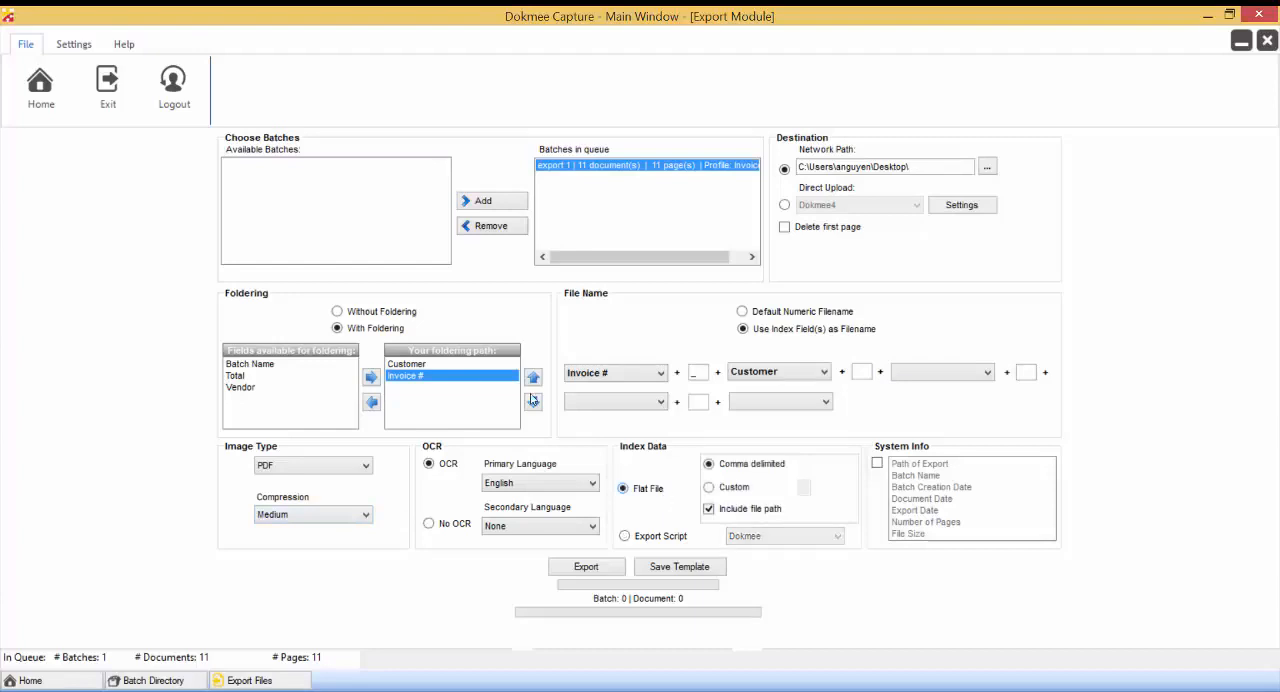
left_click(664, 537)
left_click(838, 537)
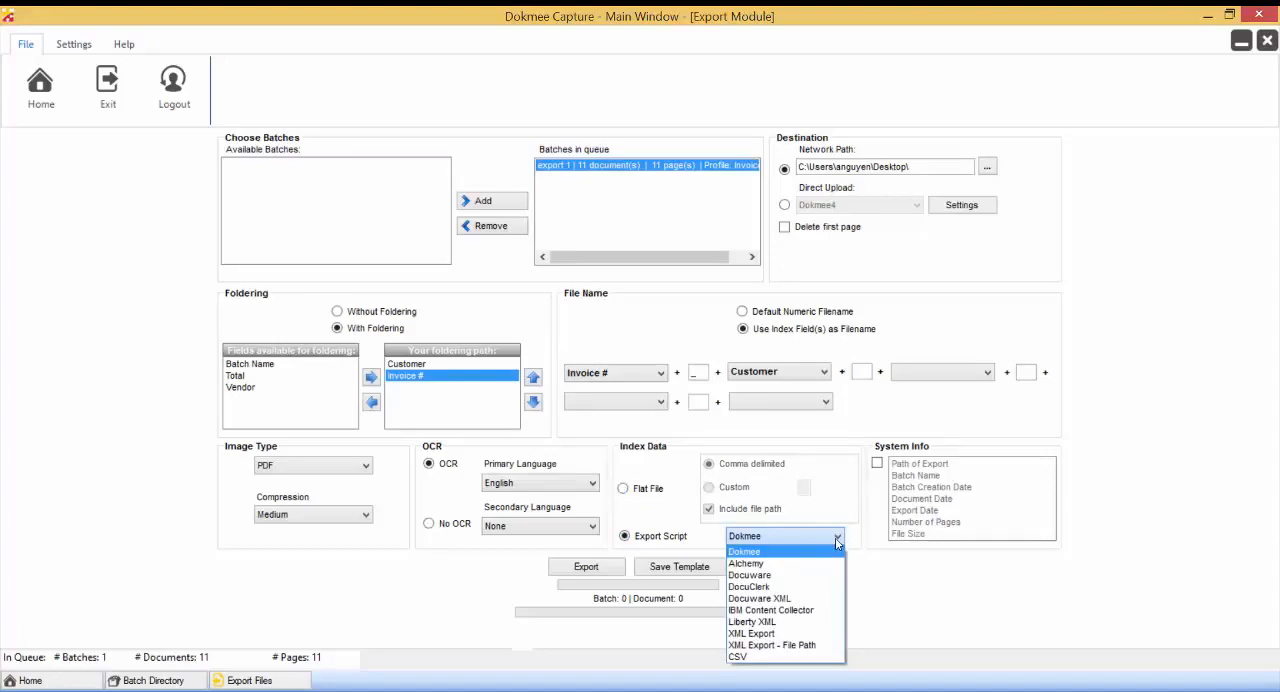
left_click(838, 540)
Try Flat File index data with the Custom delimiter and file path options, returning the output to Export Script.
left_click(646, 489)
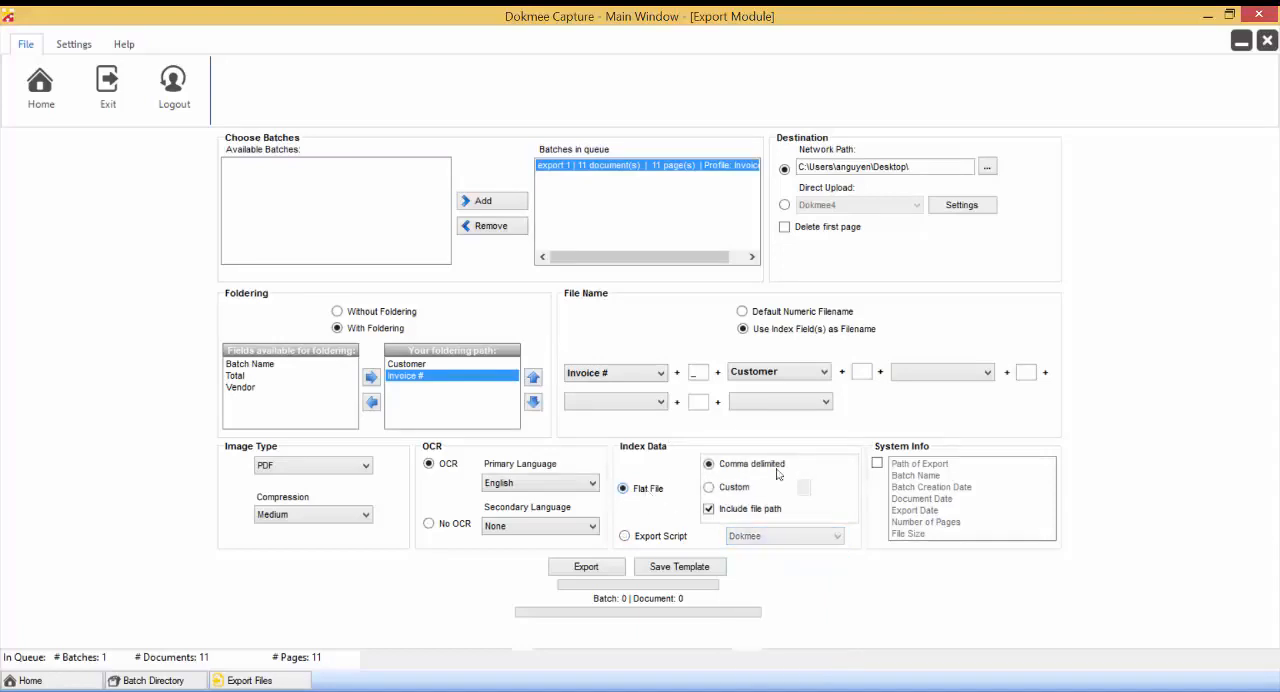
left_click(735, 487)
left_click(757, 512)
left_click(757, 512)
left_click(686, 539)
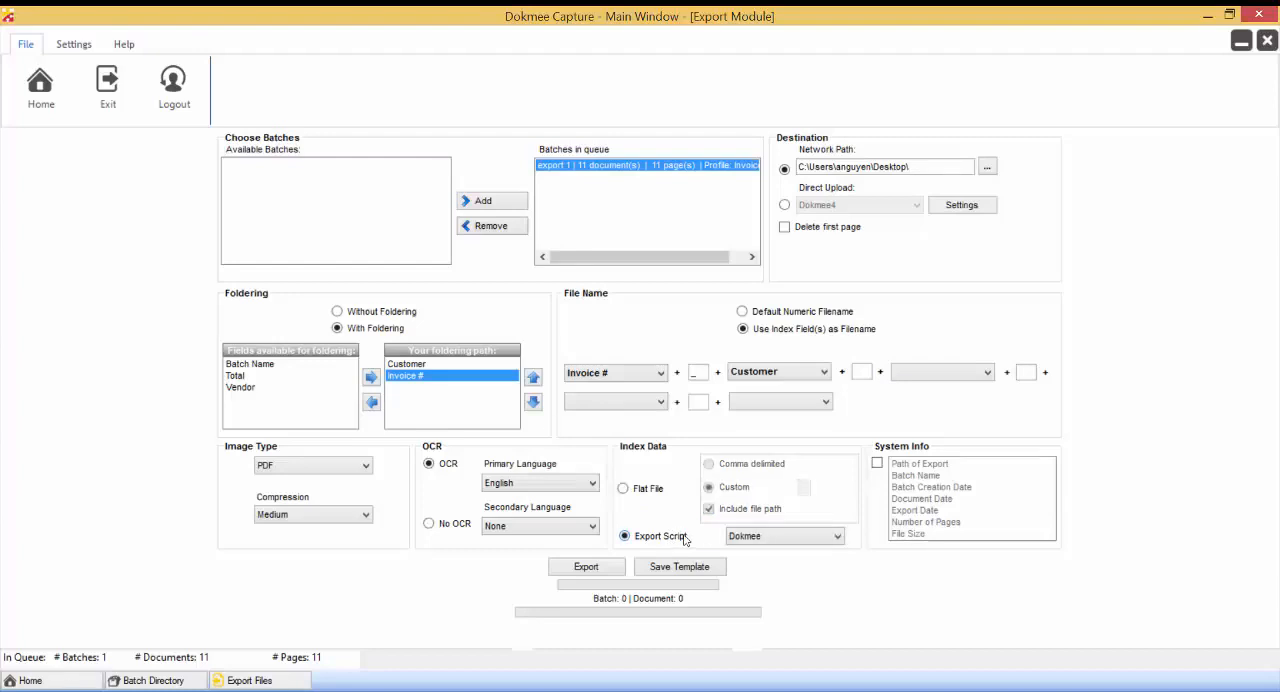
Review the export scripts, keeping Dokmee, and include all System Info fields from Path of Export to File Size.
left_click(806, 536)
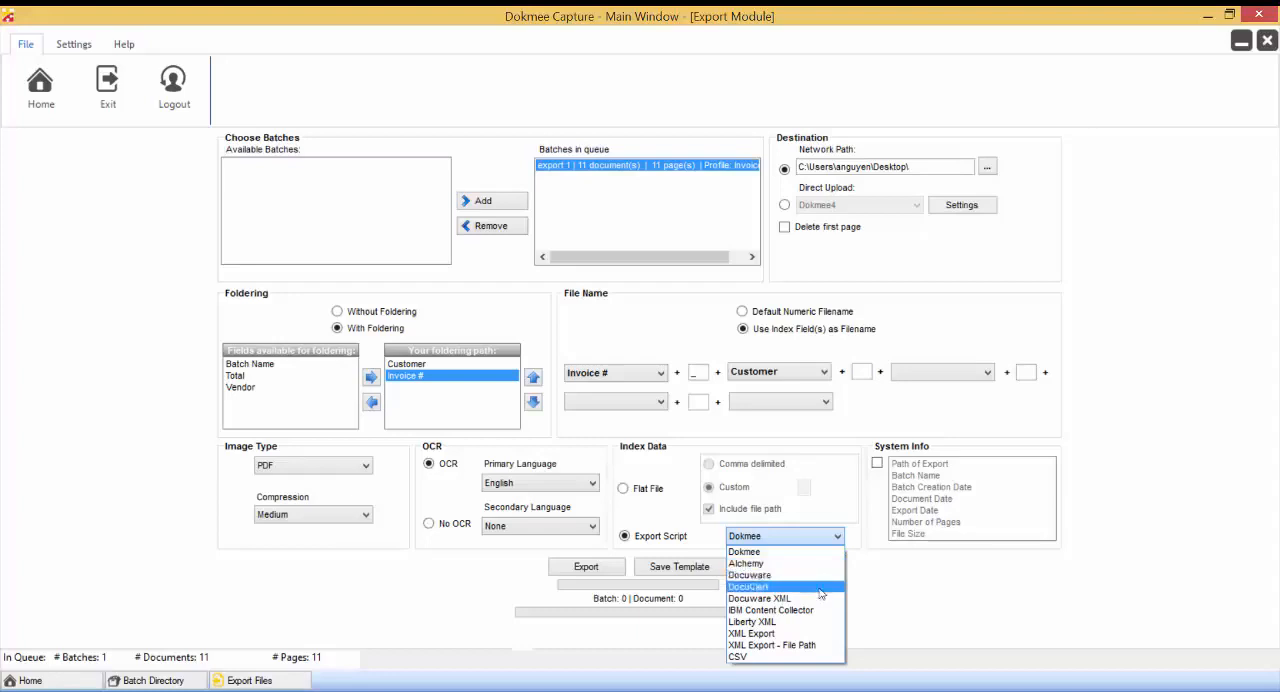
left_click(660, 447)
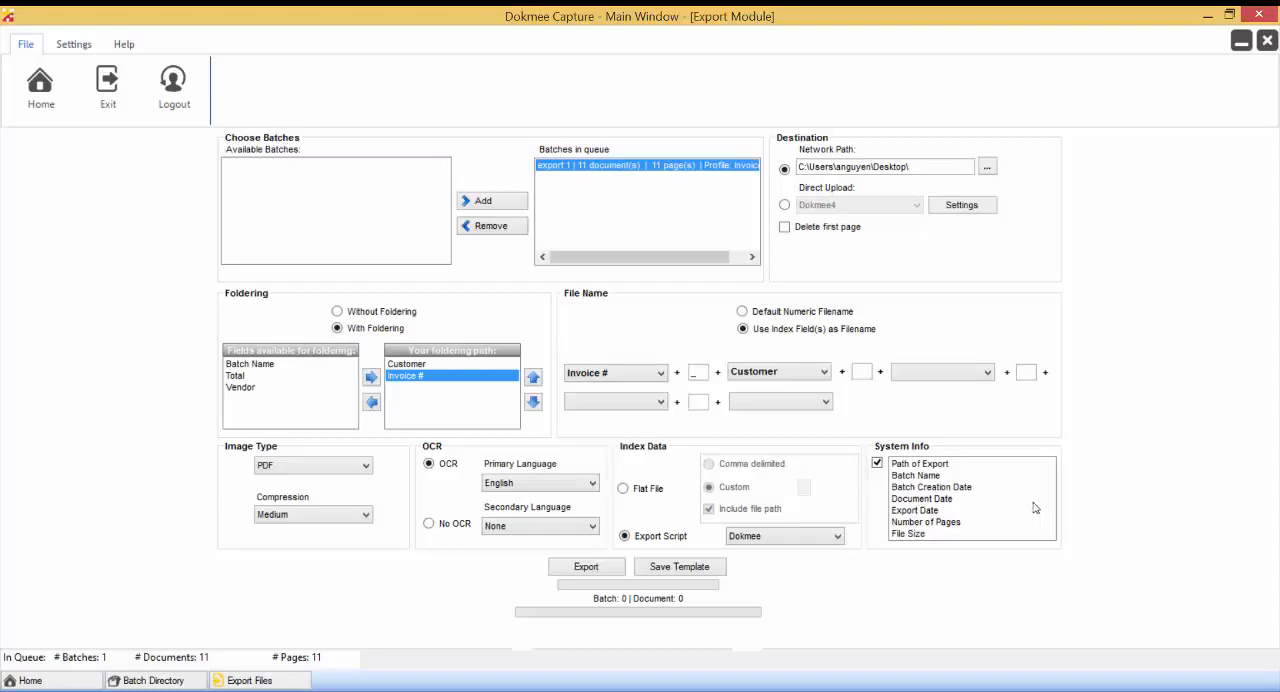
left_click_drag(948, 465, 951, 510)
left_click(950, 512)
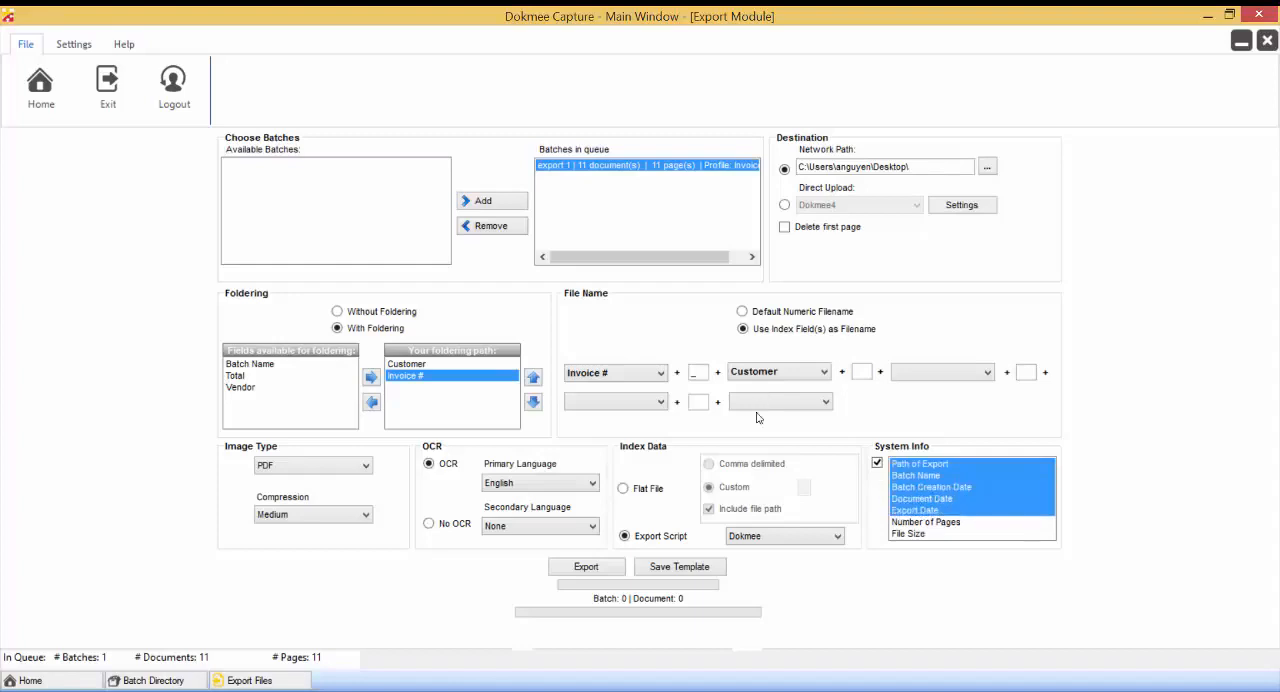
left_click(950, 533)
left_click(949, 523)
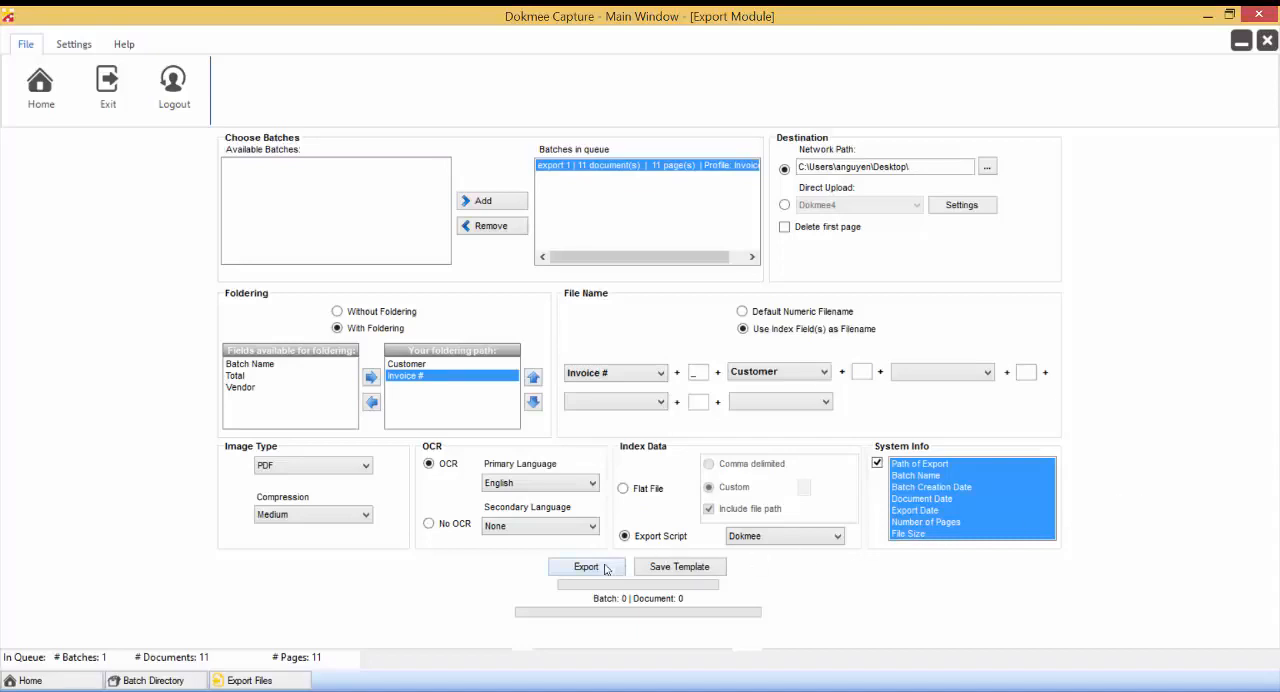
Save the current settings as the export template and start exporting the export 1 batch.
left_click(703, 572)
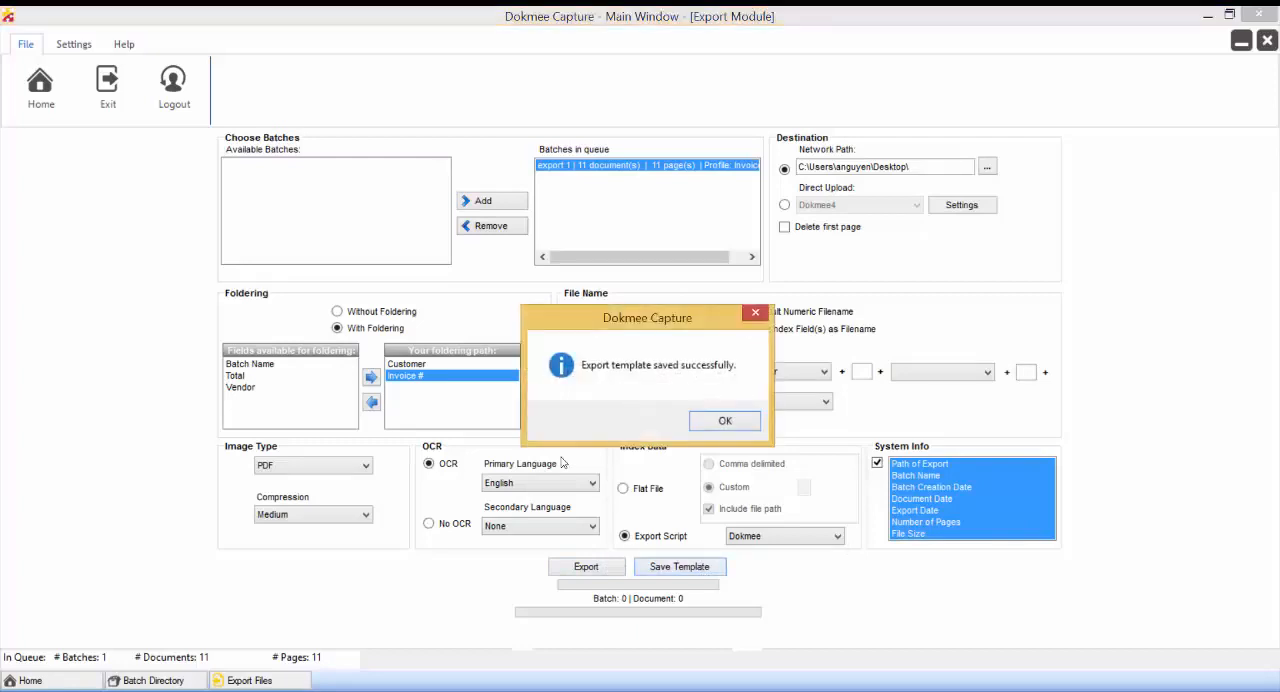
left_click(740, 424)
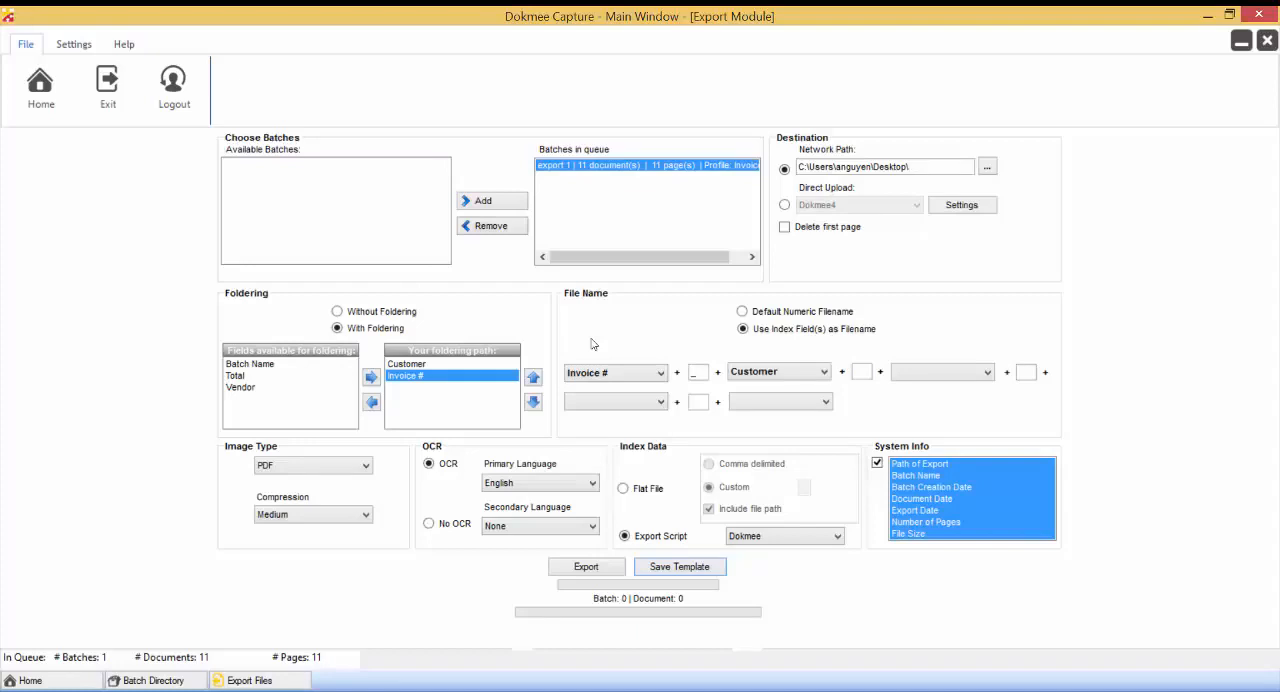
left_click(590, 569)
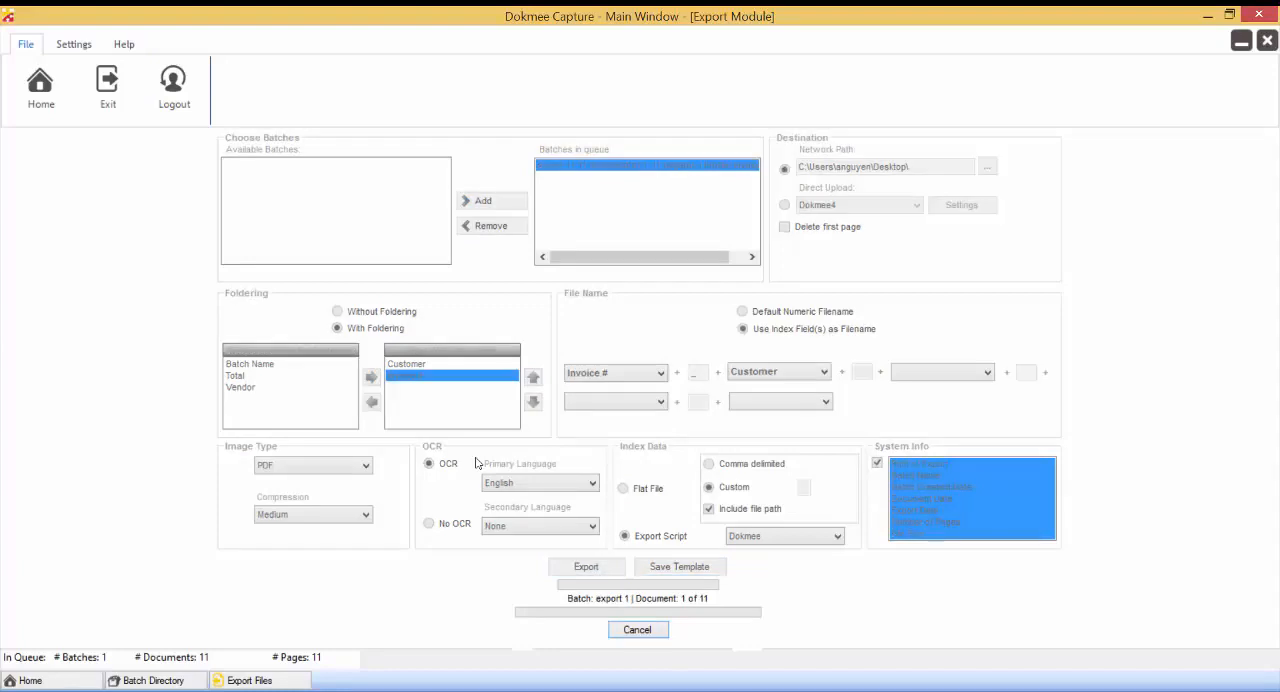